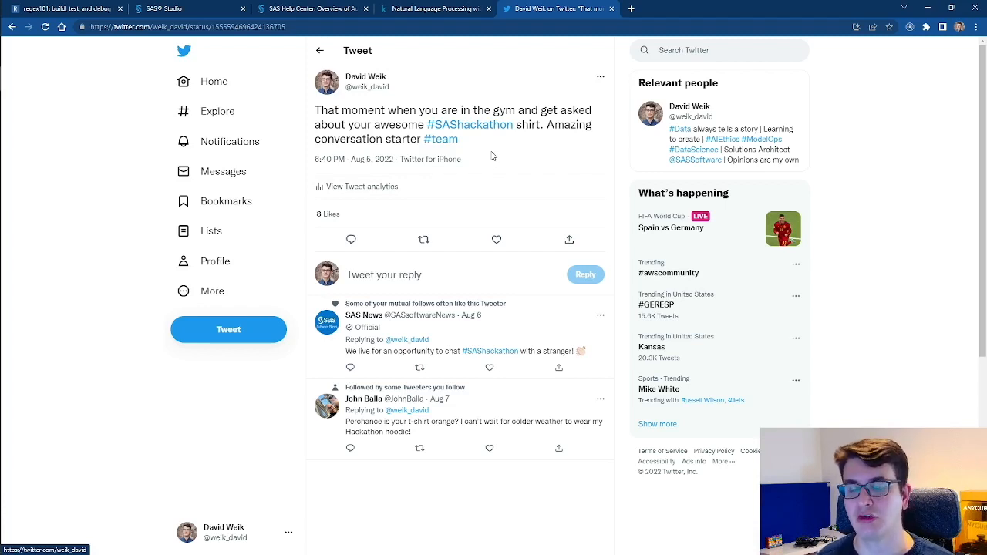
# - Examine the example tweet and the Kaggle disaster tweets data description, including its files, prediction target and columns
pyautogui.scroll(-1, 455, 297)
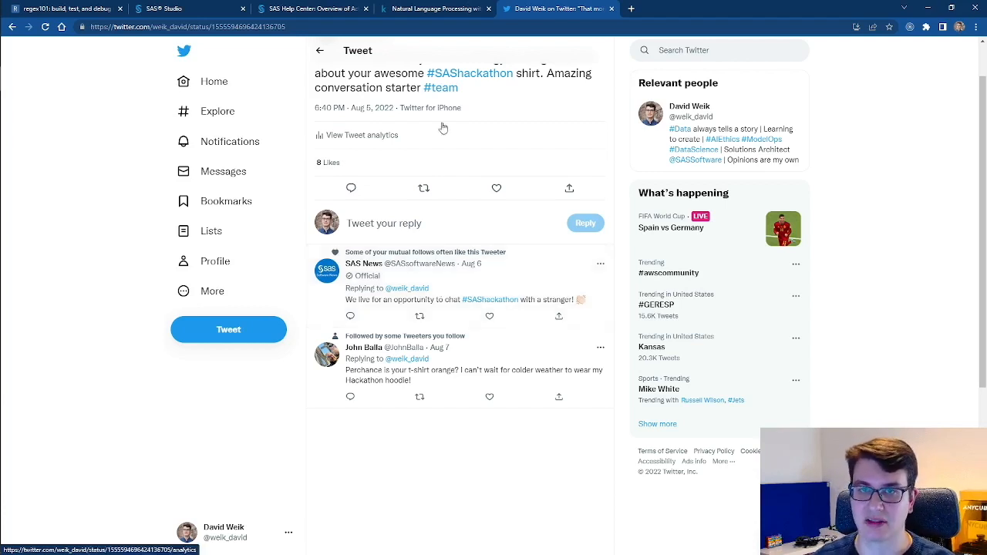
pyautogui.click(414, 8)
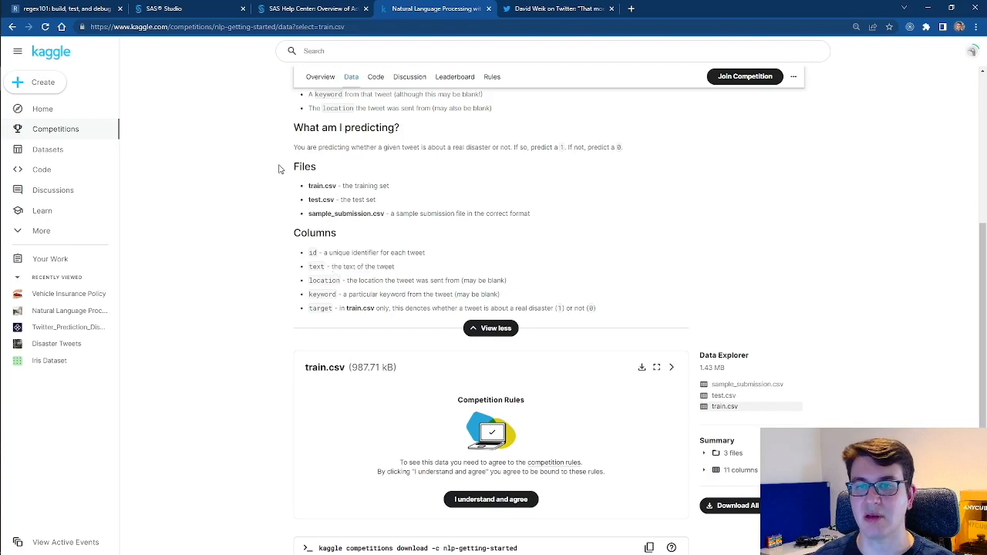
pyautogui.scroll(3, 263, 163)
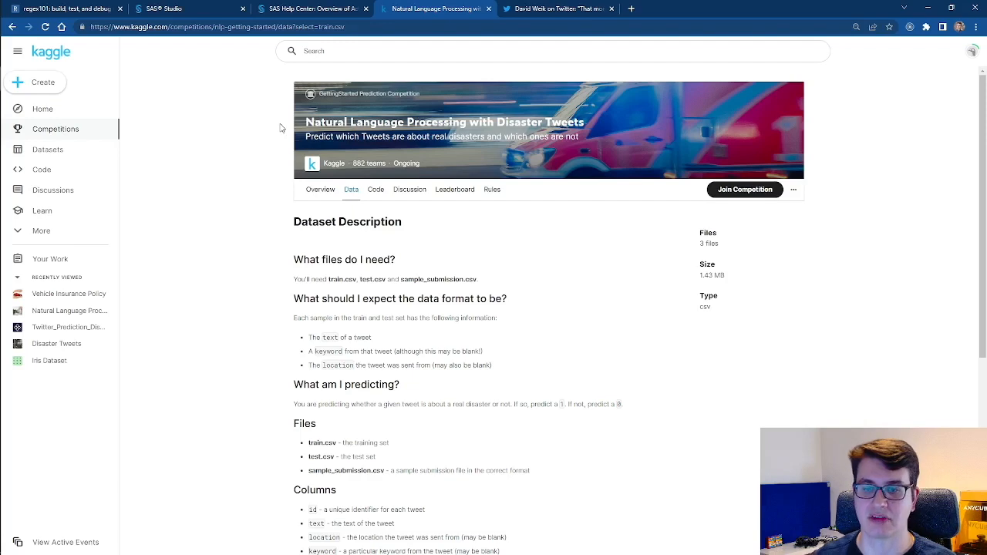
pyautogui.scroll(-3, 399, 292)
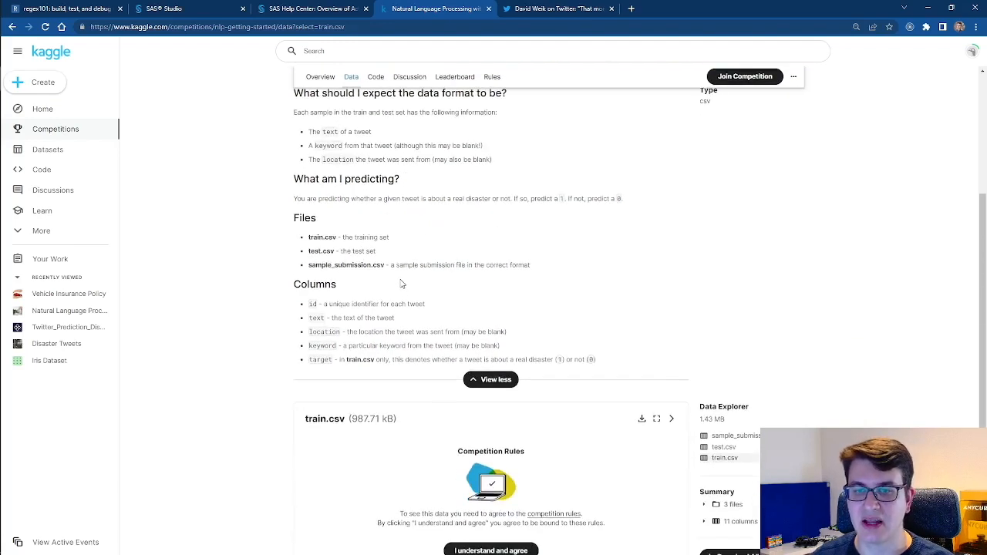
pyautogui.scroll(1, 400, 284)
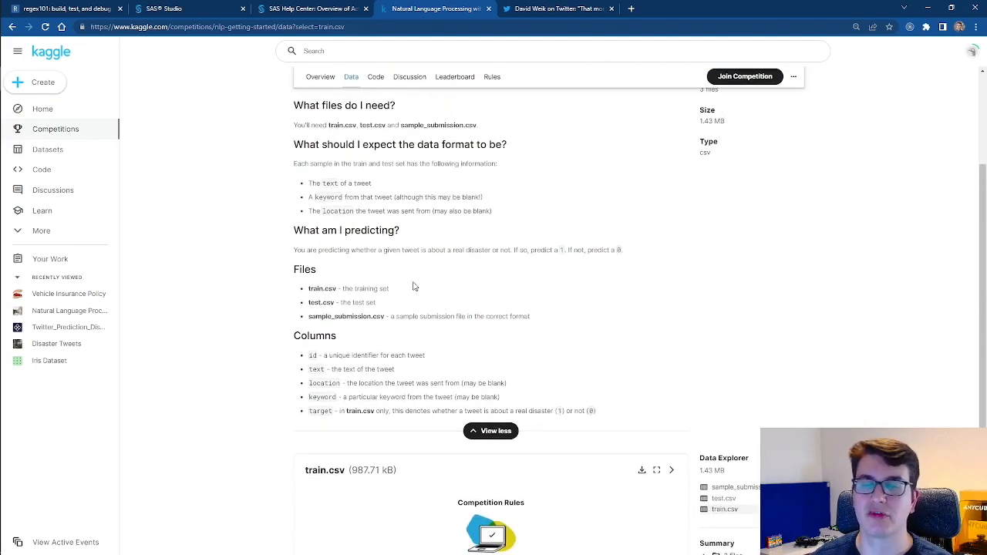
pyautogui.moveTo(308, 288); pyautogui.dragTo(340, 289)
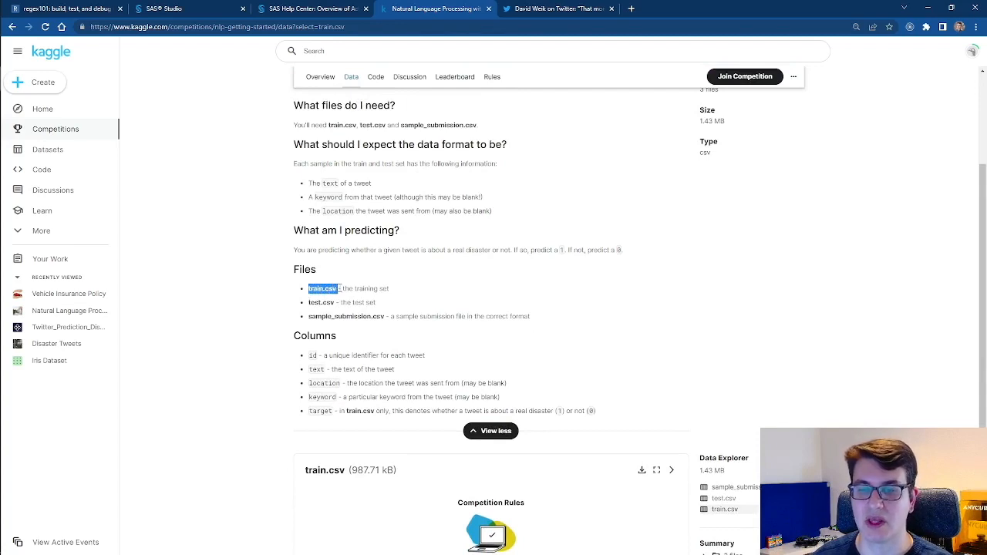
pyautogui.click(432, 292)
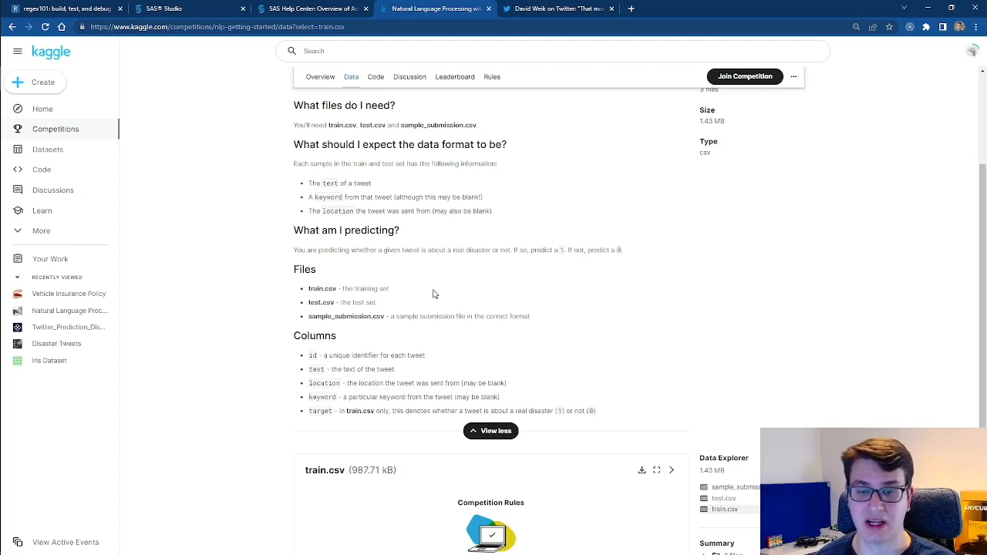
pyautogui.scroll(-1, 463, 339)
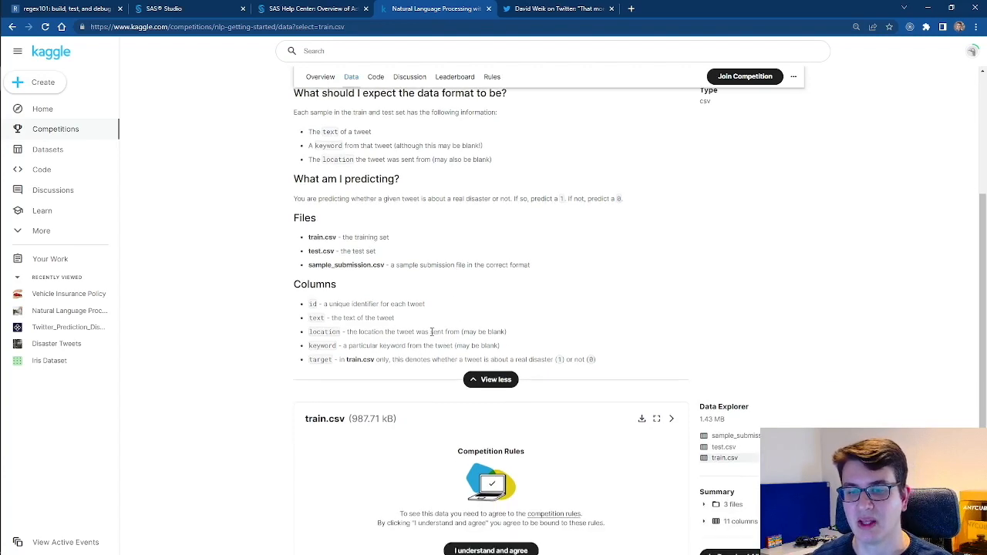
pyautogui.moveTo(607, 365); pyautogui.dragTo(309, 304)
pyautogui.click(371, 302)
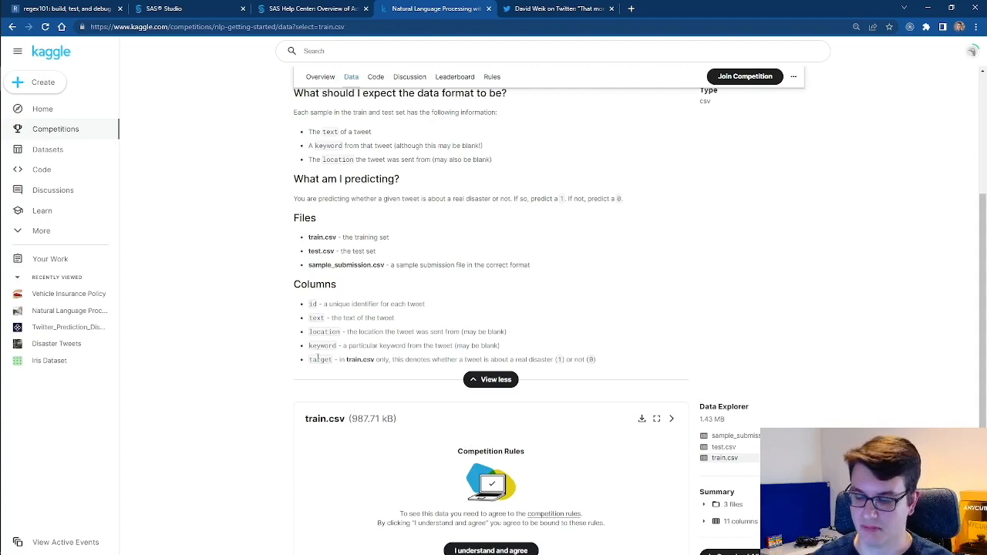
# - Switch to SAS Studio, build a new flow and add train.csv from the Public content folder to it
pyautogui.hotkey('ctrl', 'shift', 'Tab')
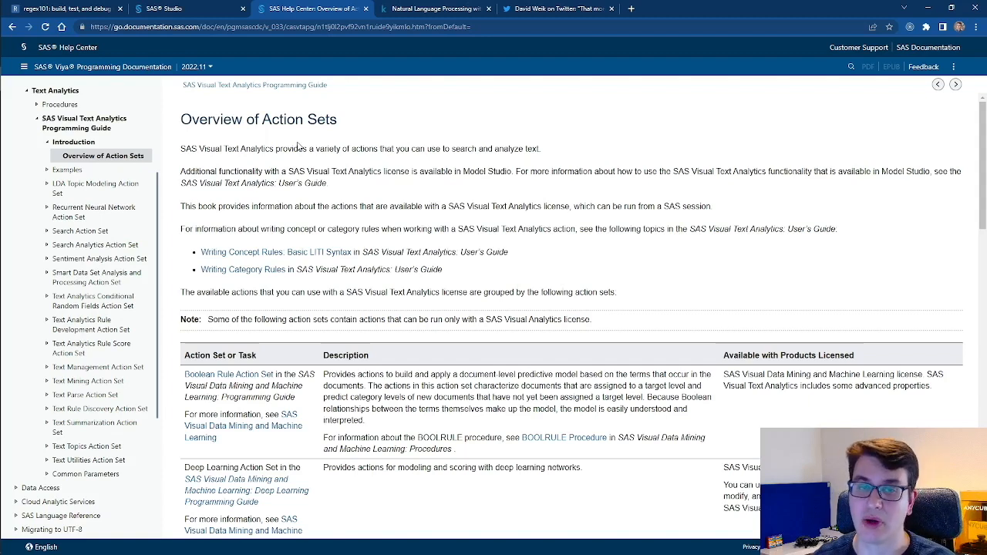
pyautogui.hotkey('ctrl', 'shift', 'Tab')
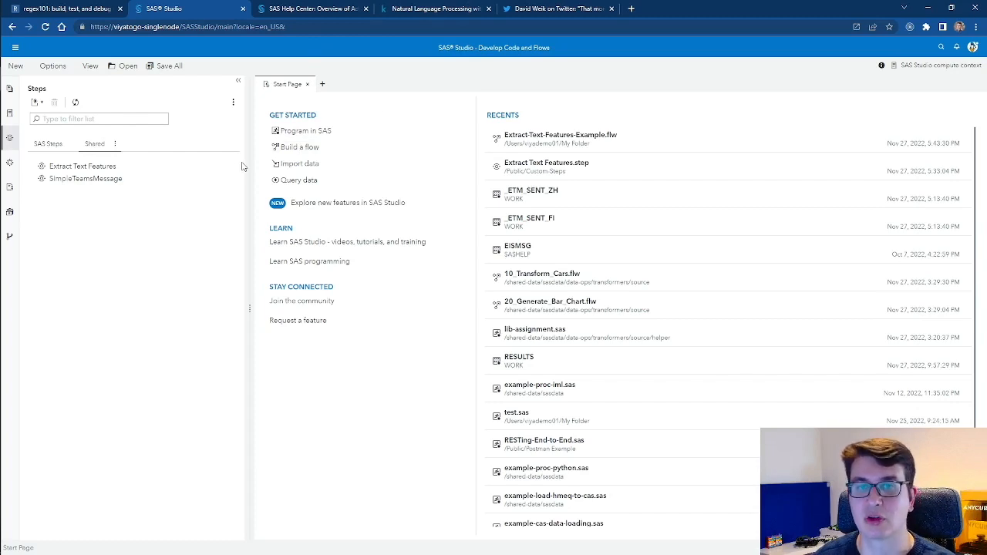
pyautogui.click(10, 115)
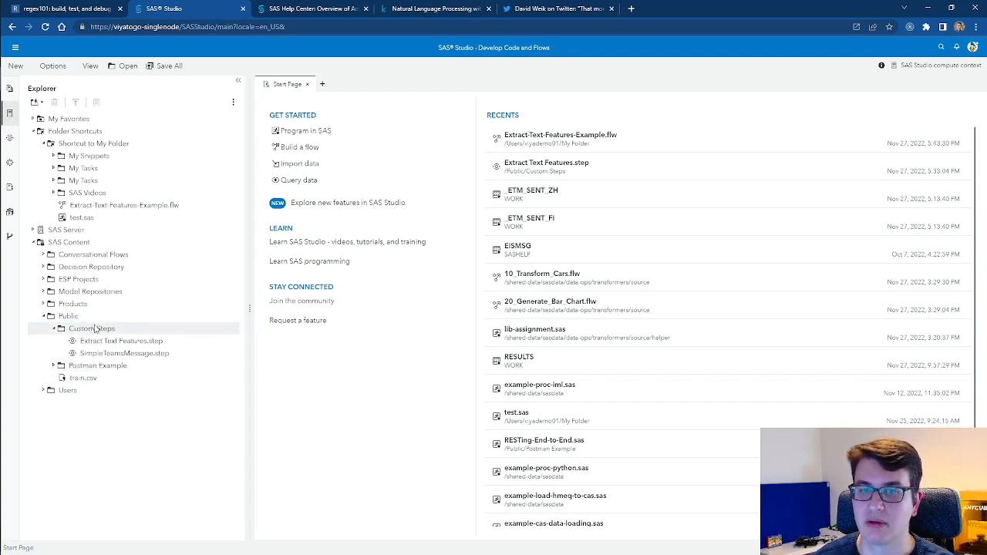
pyautogui.click(299, 149)
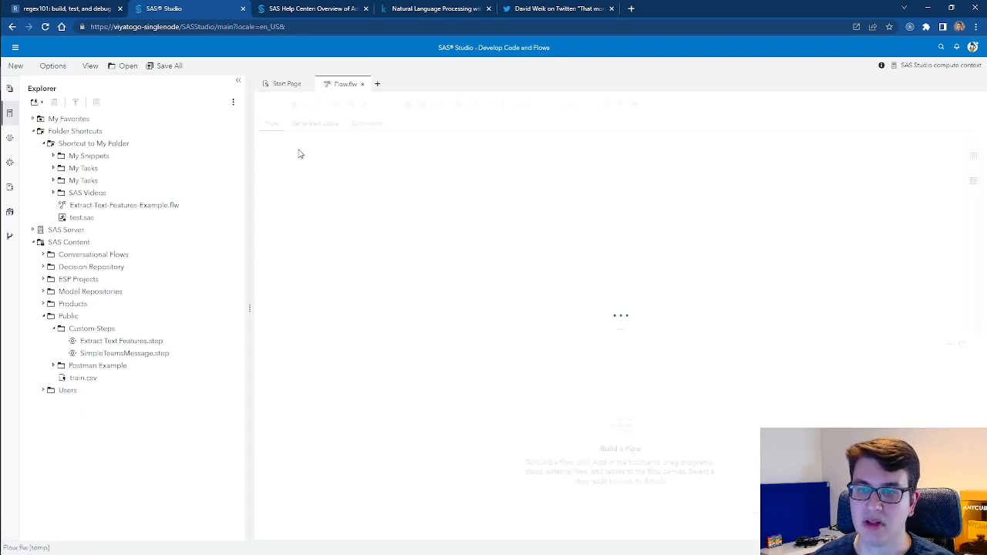
pyautogui.moveTo(82, 378); pyautogui.dragTo(284, 165)
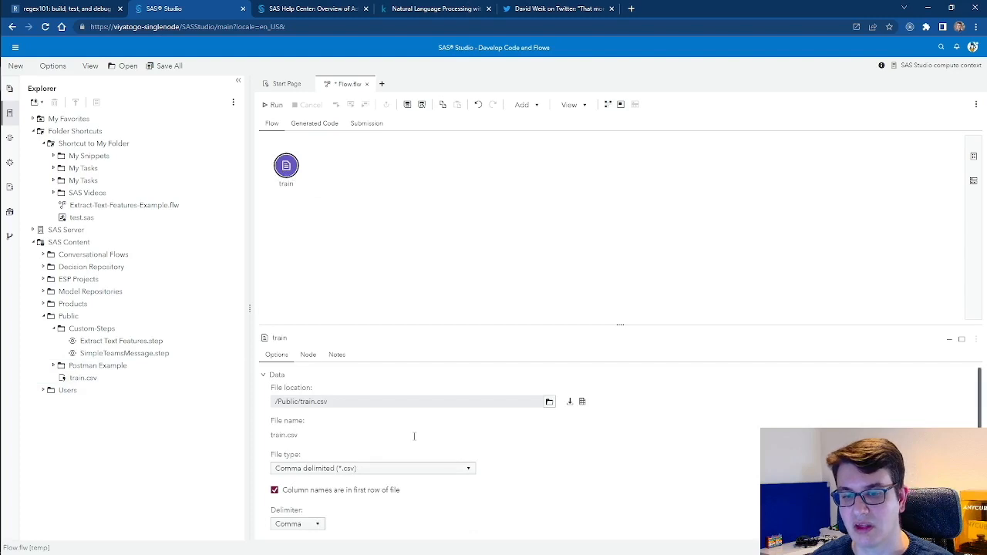
# - Check the train file's delimiter and encoding options and add an import to its node
pyautogui.scroll(-1, 341, 442)
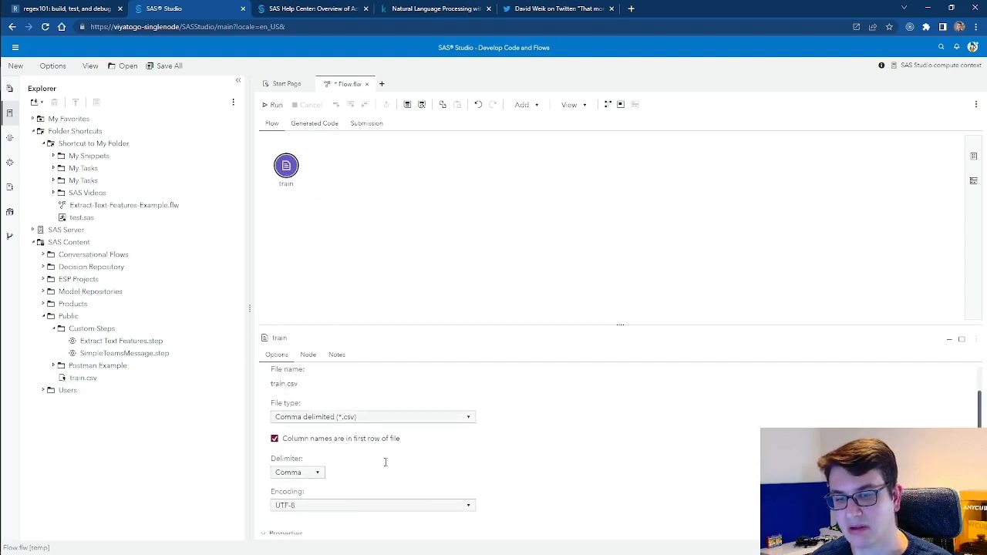
pyautogui.scroll(-1, 347, 455)
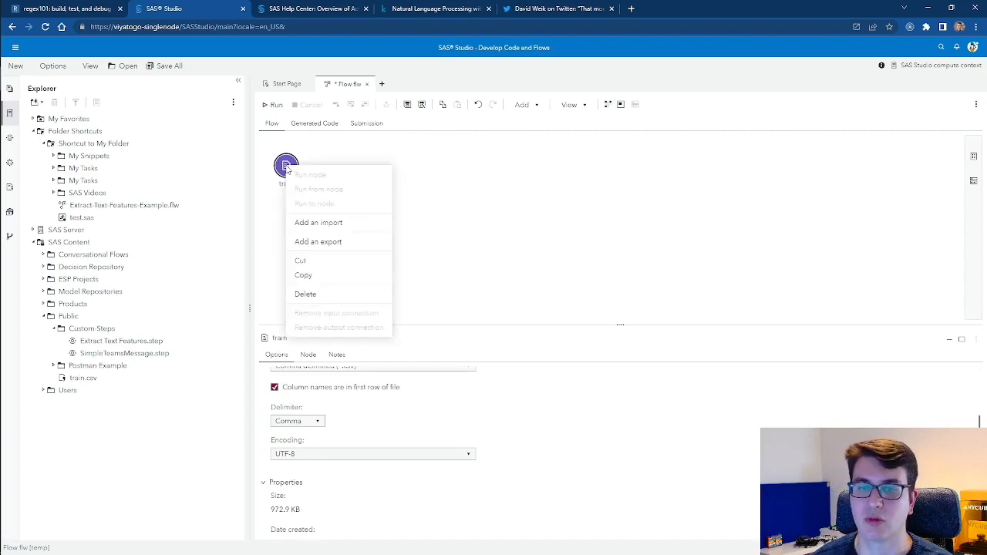
pyautogui.click(316, 222)
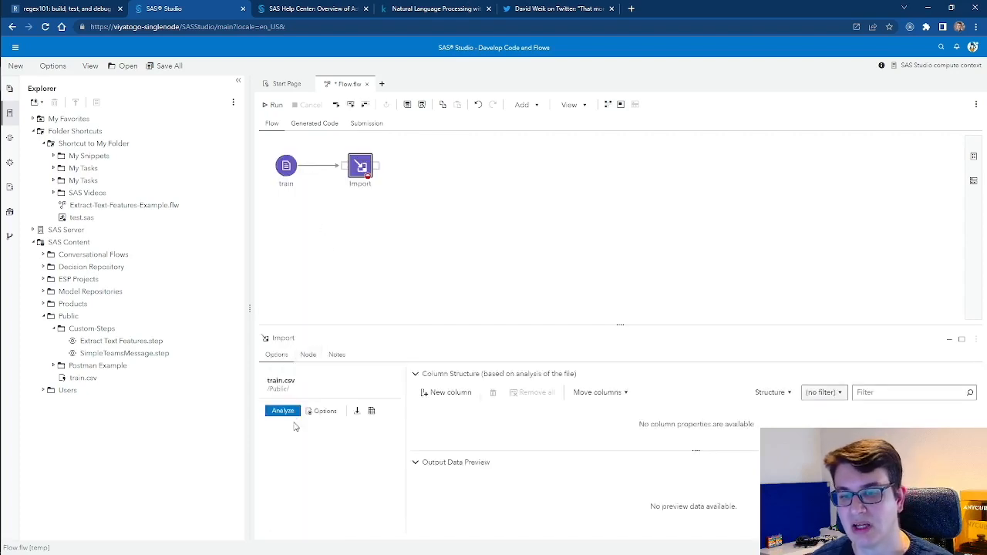
# - Set the import's analysis options to use 10000 guessing rows
pyautogui.click(315, 411)
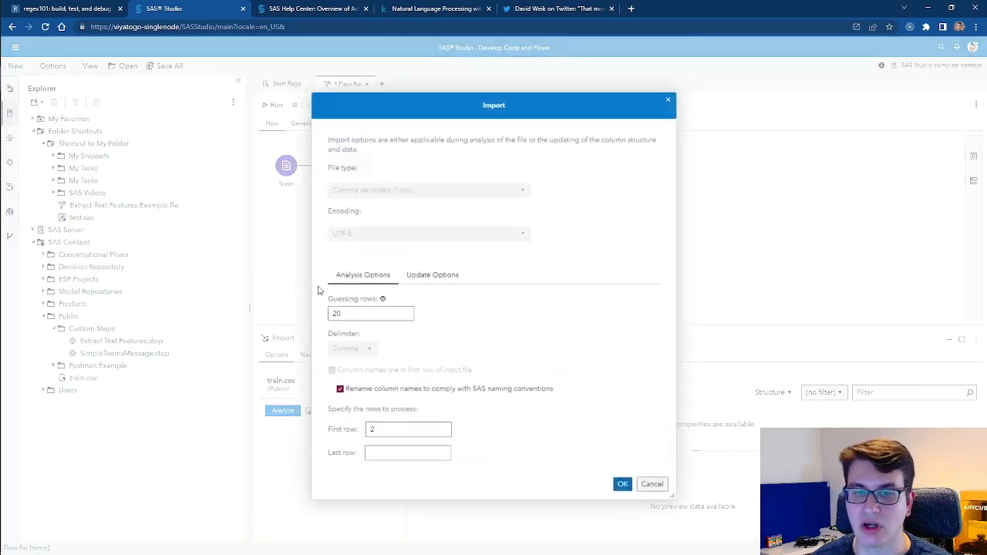
pyautogui.doubleClick(363, 312)
pyautogui.write('10000')
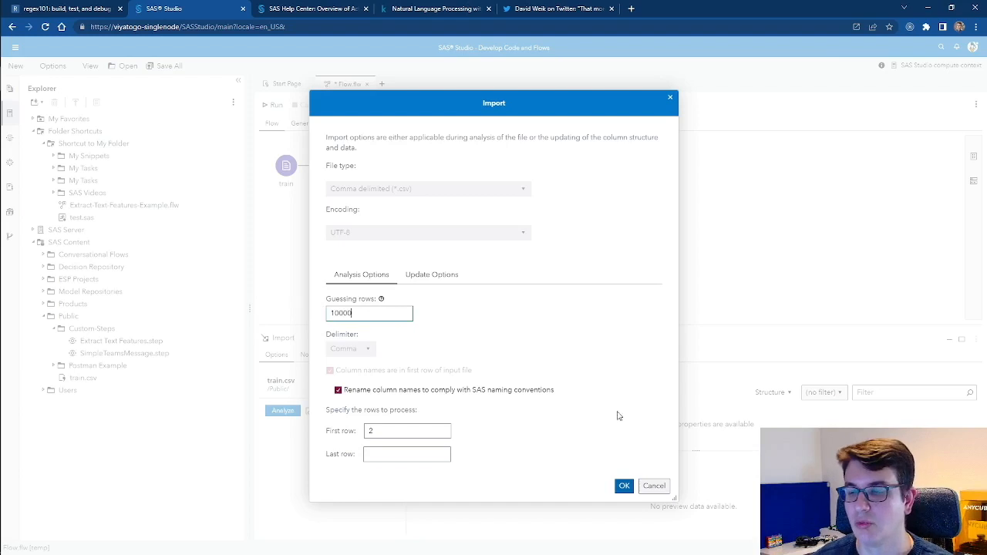
pyautogui.click(624, 487)
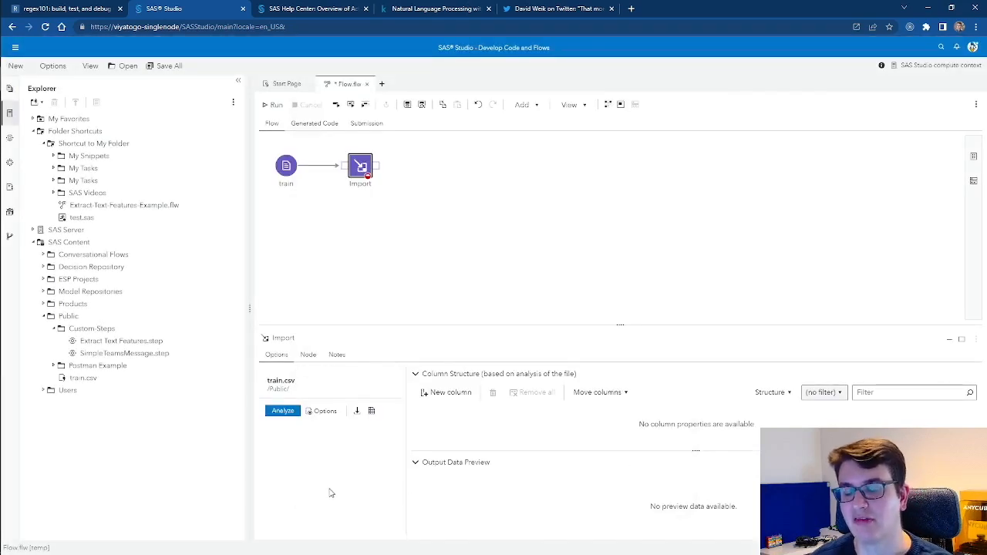
# - Analyze train.csv and enlarge the column structure area to check the column names, types and lengths
pyautogui.click(279, 415)
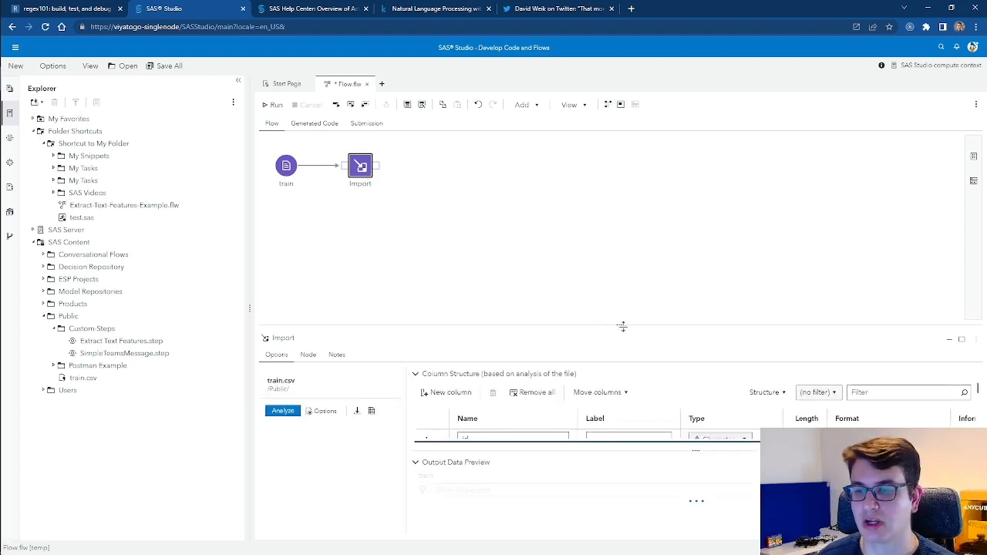
pyautogui.moveTo(622, 324); pyautogui.dragTo(620, 271)
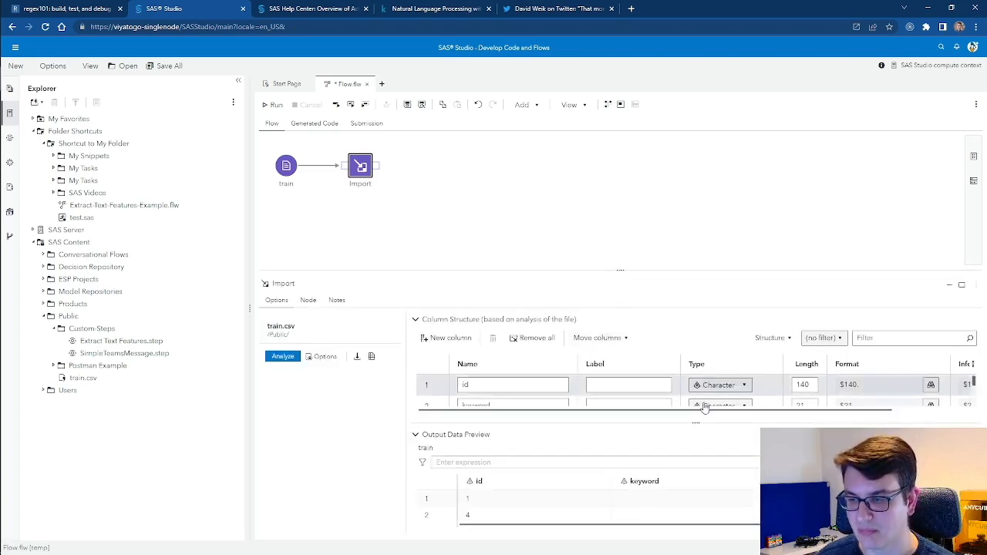
pyautogui.moveTo(693, 423); pyautogui.dragTo(689, 478)
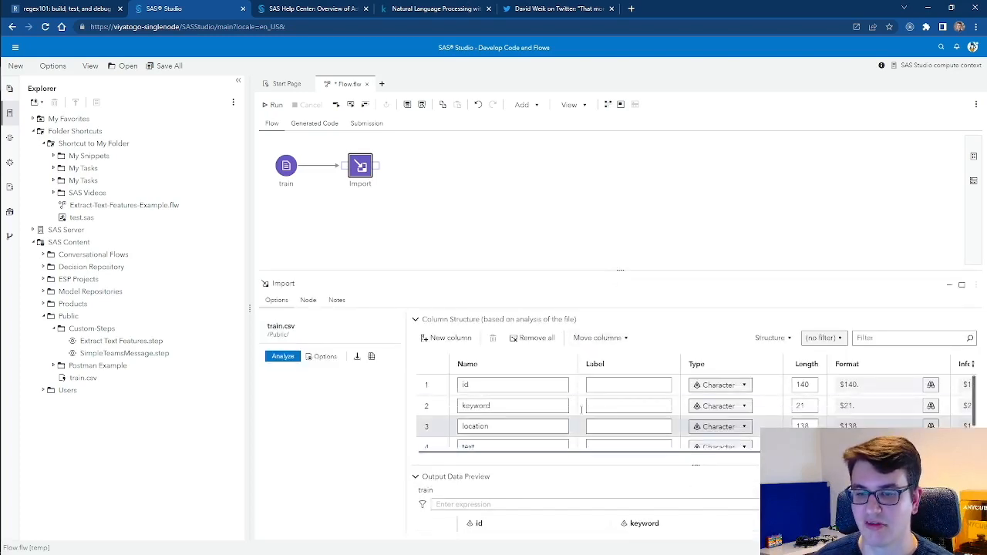
pyautogui.scroll(-1, 486, 420)
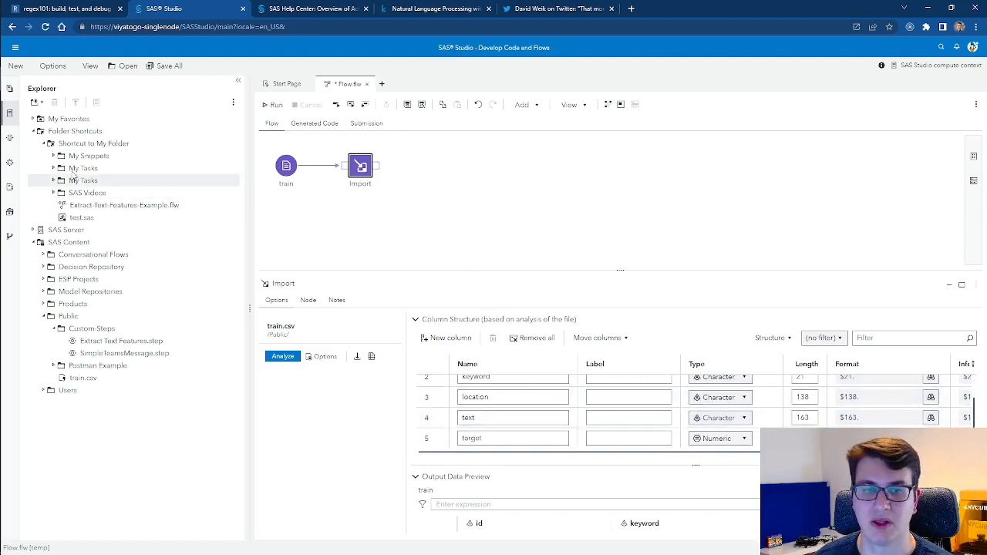
# - Add the shared Extract Text Features custom step to the flow and connect the Import output to it
pyautogui.click(9, 138)
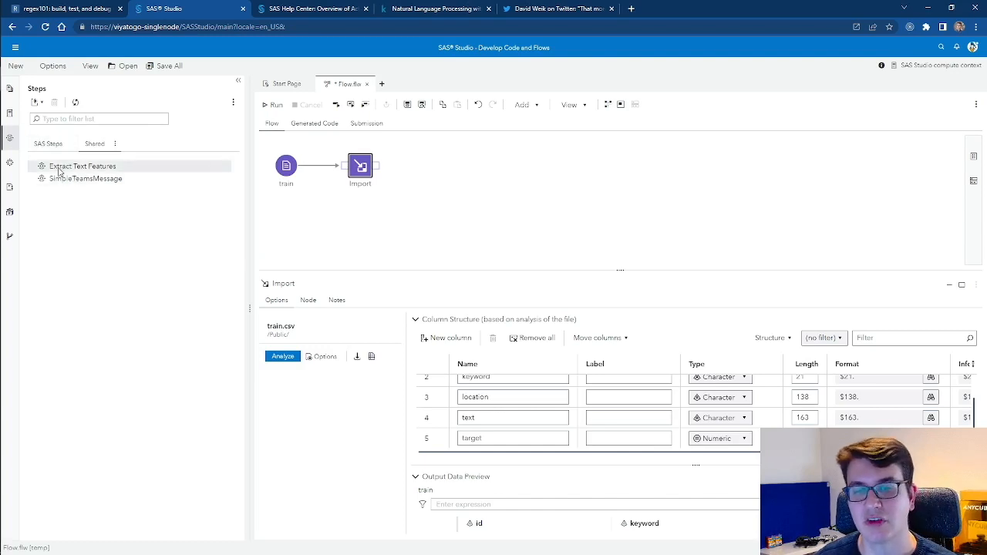
pyautogui.moveTo(58, 172); pyautogui.dragTo(461, 169)
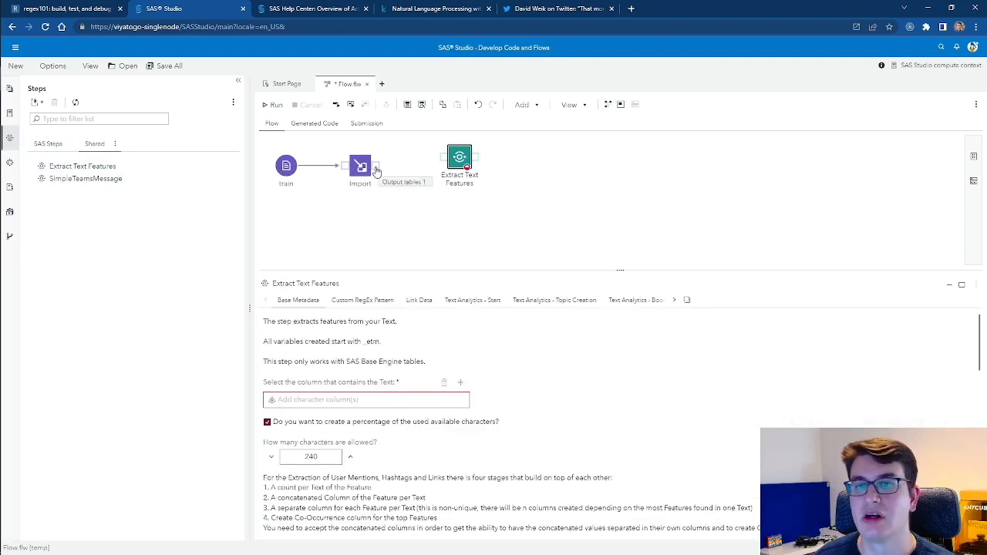
pyautogui.moveTo(377, 171); pyautogui.dragTo(441, 164)
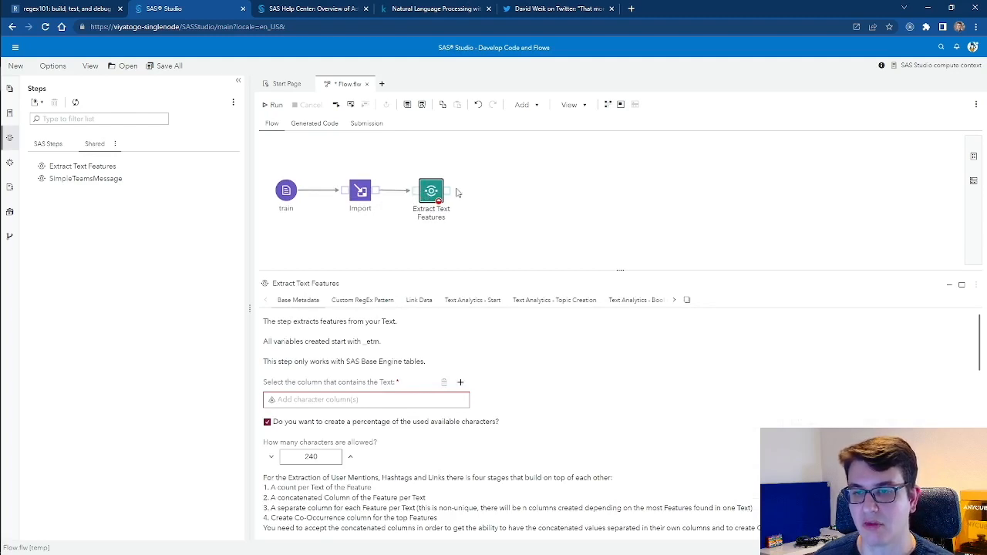
# - Maximize the Extract Text Features settings and read its variable prefix, standard outputs and ID notes, returning to Base Metadata
pyautogui.click(961, 287)
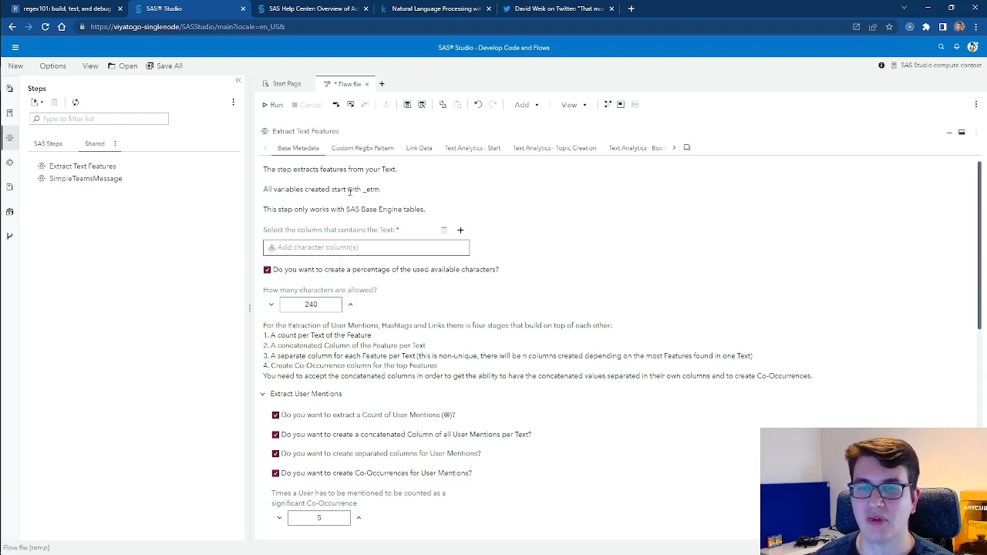
pyautogui.moveTo(364, 189); pyautogui.dragTo(381, 190)
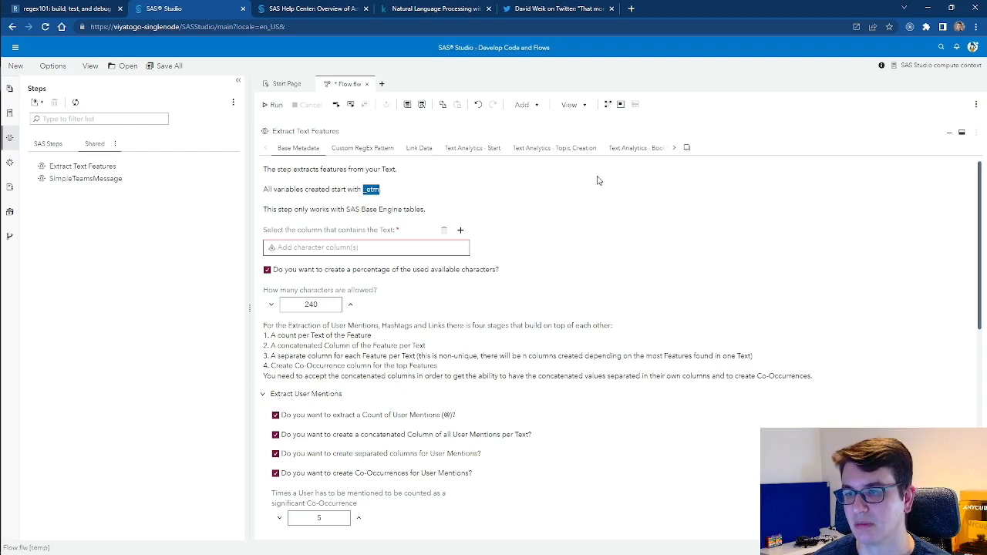
pyautogui.click(674, 148)
pyautogui.click(674, 148)
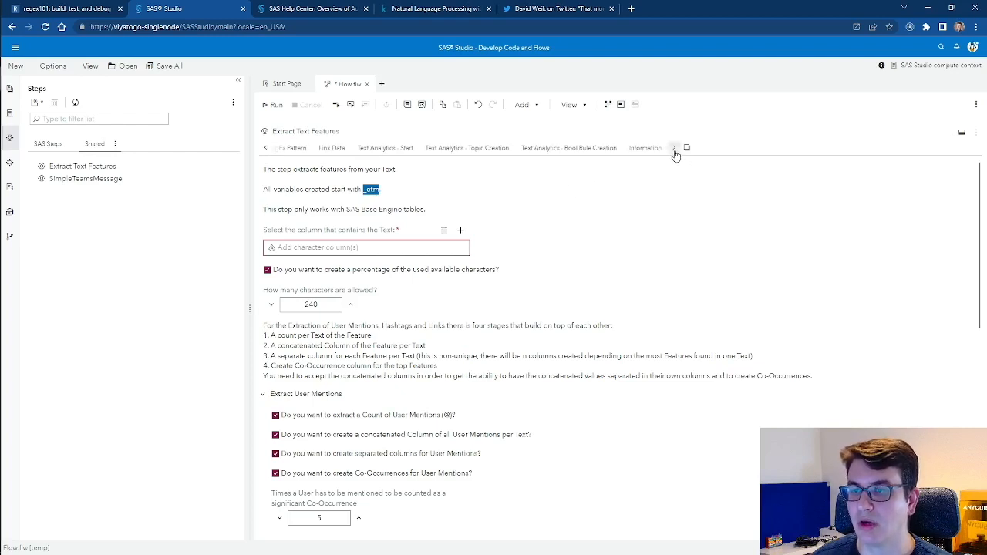
pyautogui.click(616, 148)
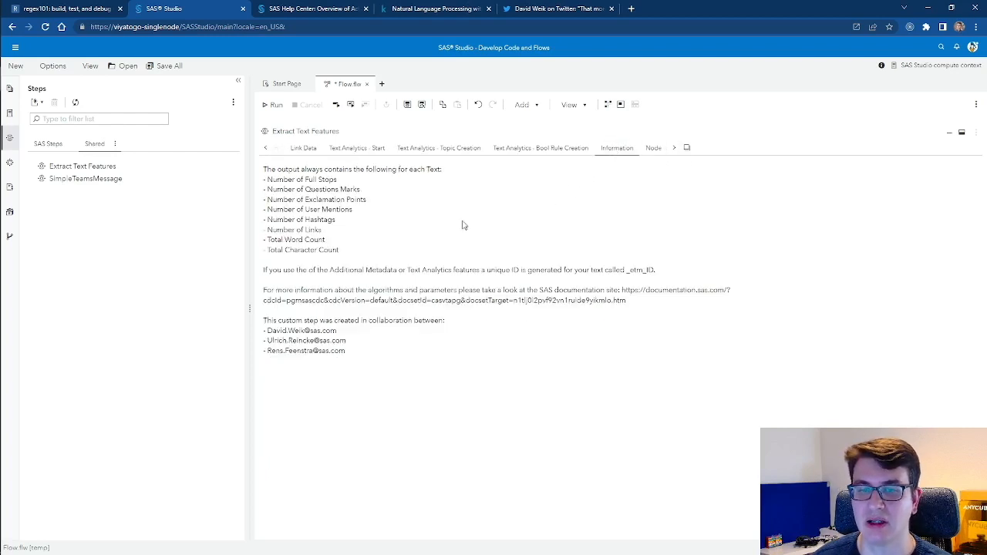
pyautogui.moveTo(352, 253); pyautogui.dragTo(262, 165)
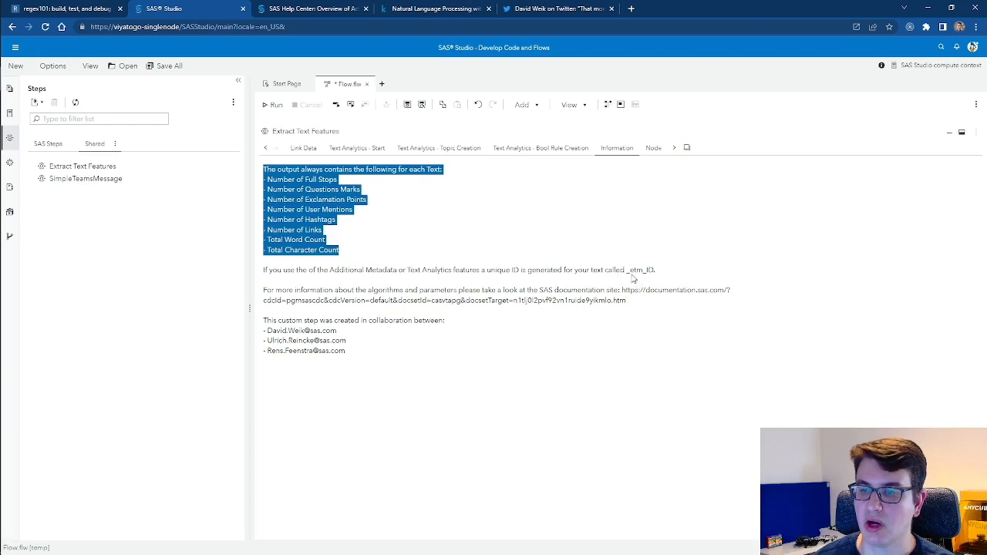
pyautogui.moveTo(629, 271); pyautogui.dragTo(670, 276)
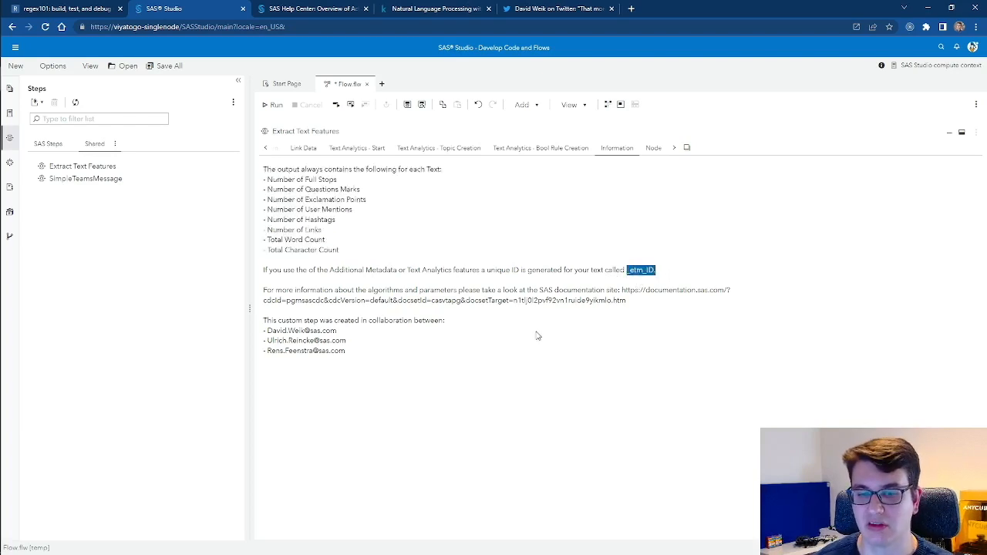
pyautogui.click(266, 147)
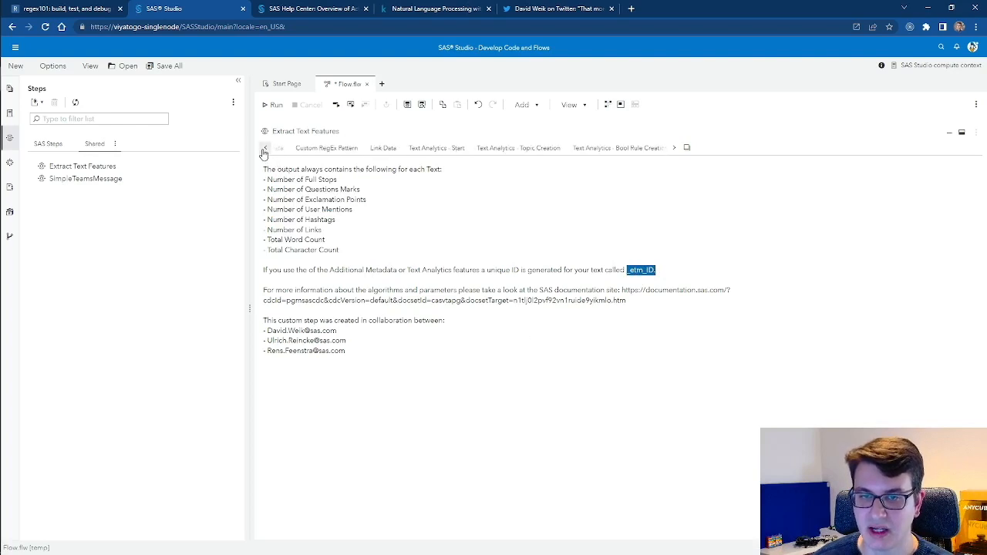
pyautogui.click(294, 150)
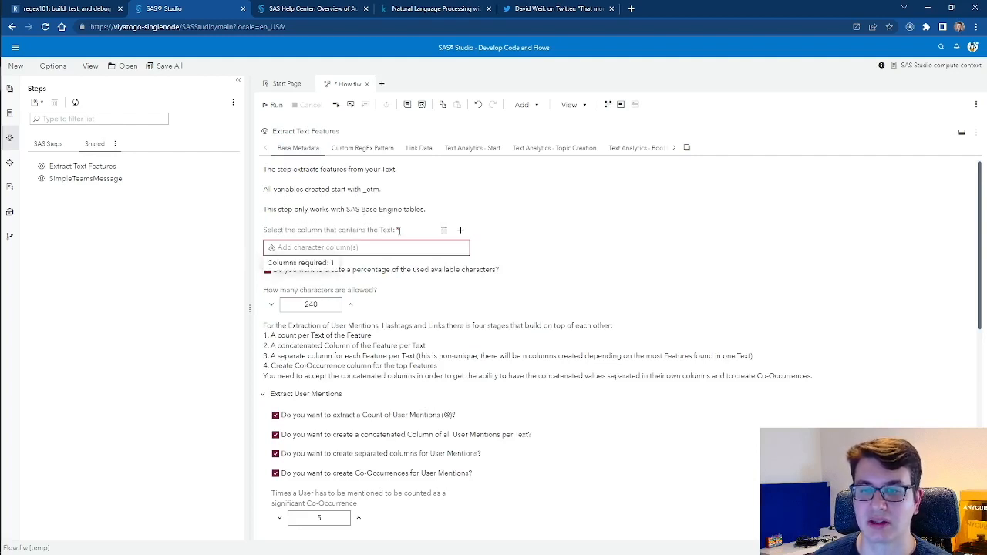
# - Choose text as the column containing the text, and collapse the User Mentions, Hashtags and Links extraction sections on Base Metadata
pyautogui.click(461, 230)
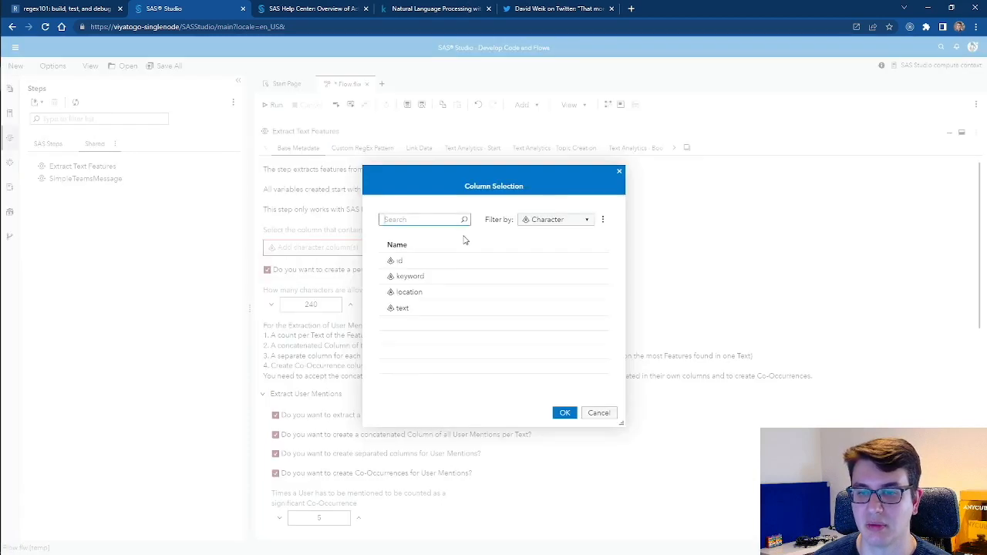
pyautogui.doubleClick(424, 308)
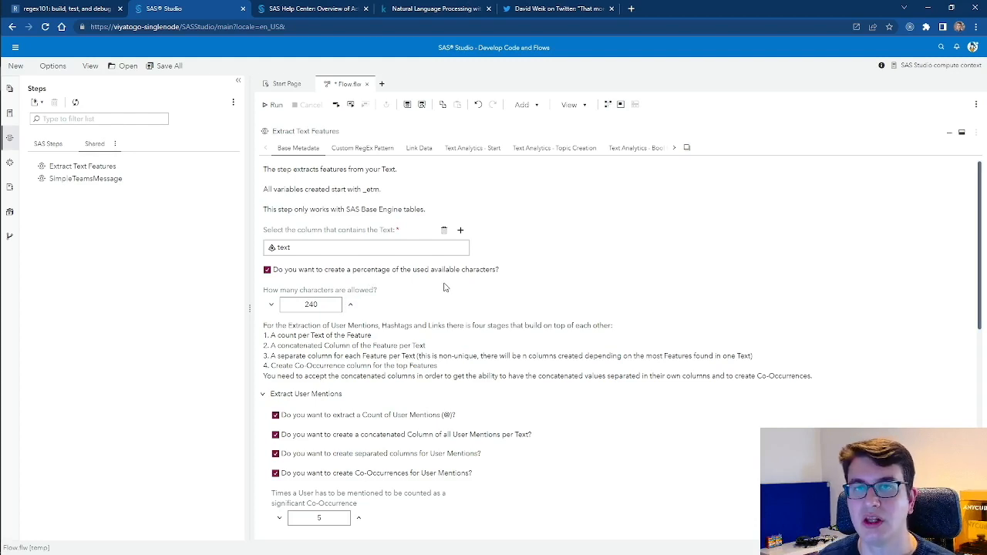
pyautogui.scroll(-3, 443, 287)
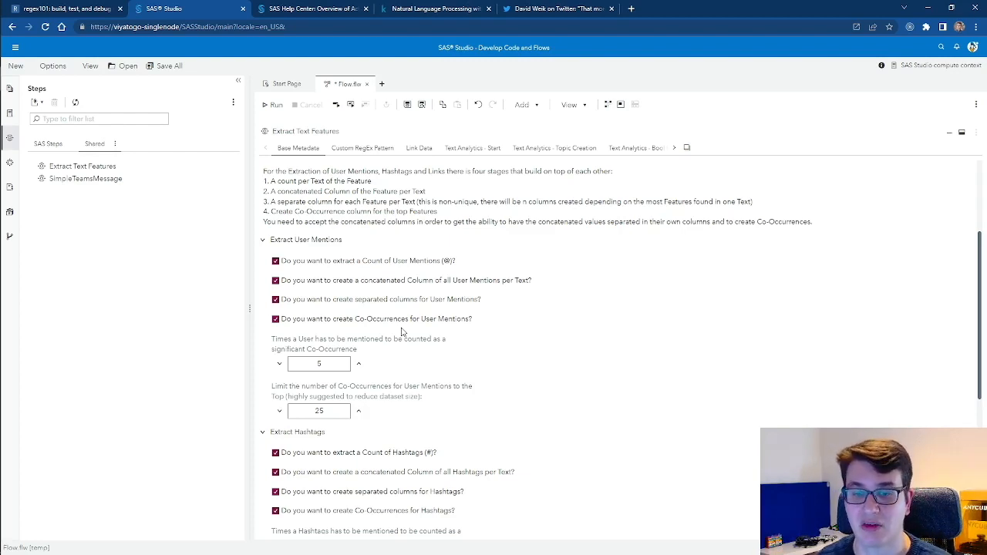
pyautogui.click(316, 239)
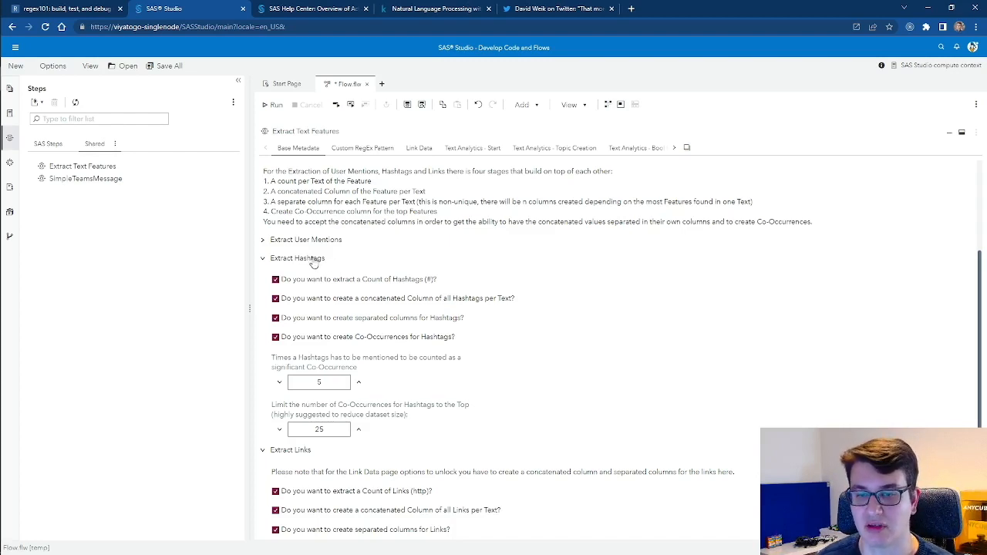
pyautogui.click(314, 261)
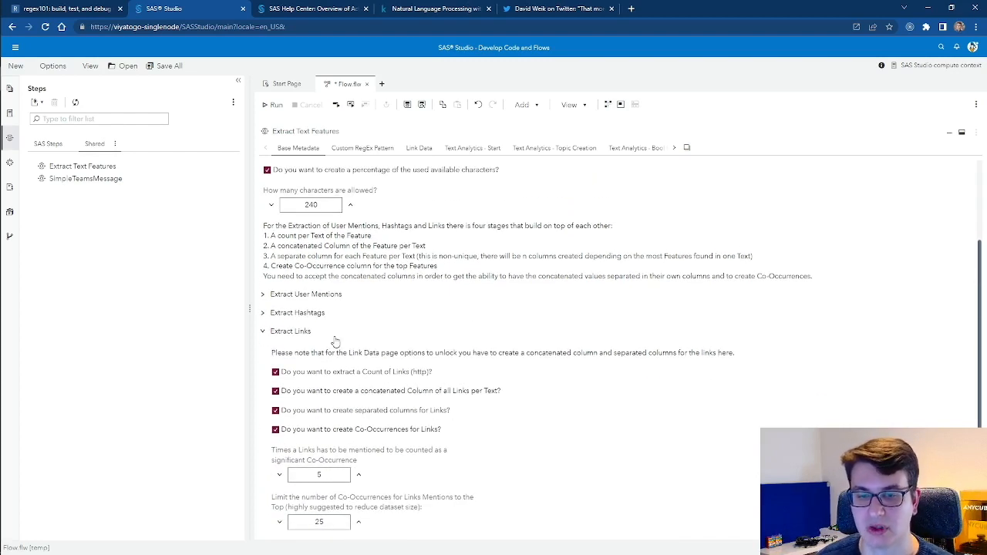
pyautogui.click(282, 334)
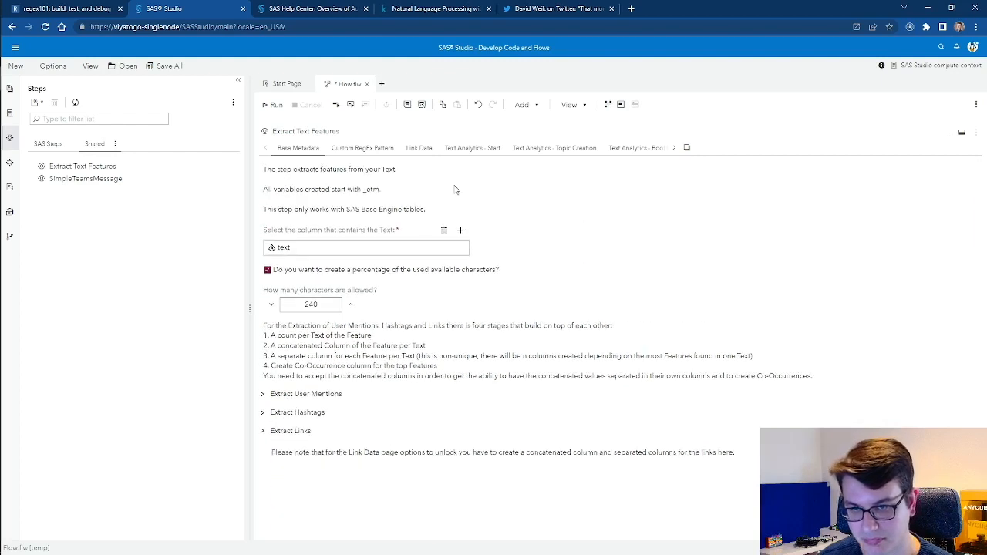
# - Enable custom RegEx pattern extraction and set the pattern to /fire/i, looking briefly at the regex101 site for testing patterns
pyautogui.click(359, 150)
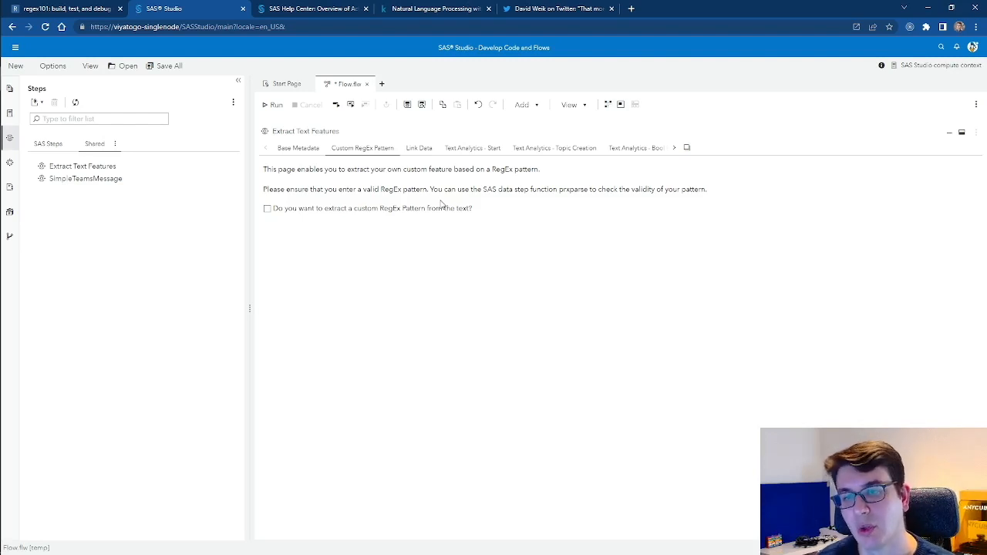
pyautogui.click(310, 215)
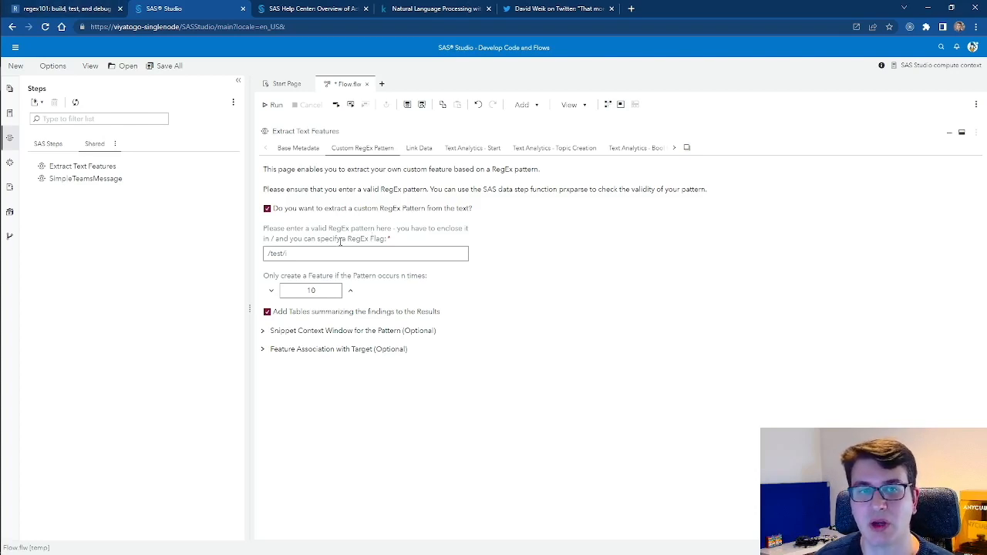
pyautogui.hotkey('ctrl', 'shift', 'Tab')
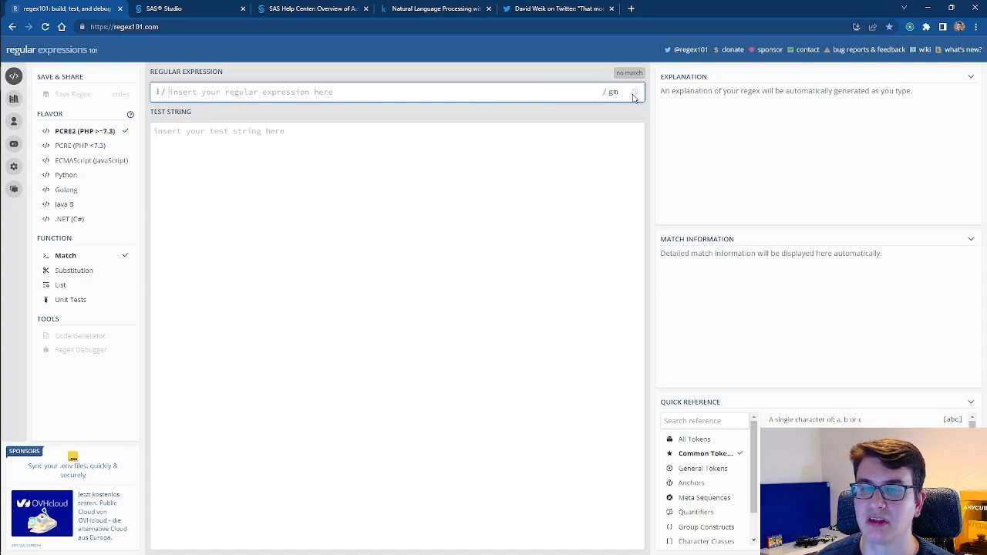
pyautogui.click(156, 9)
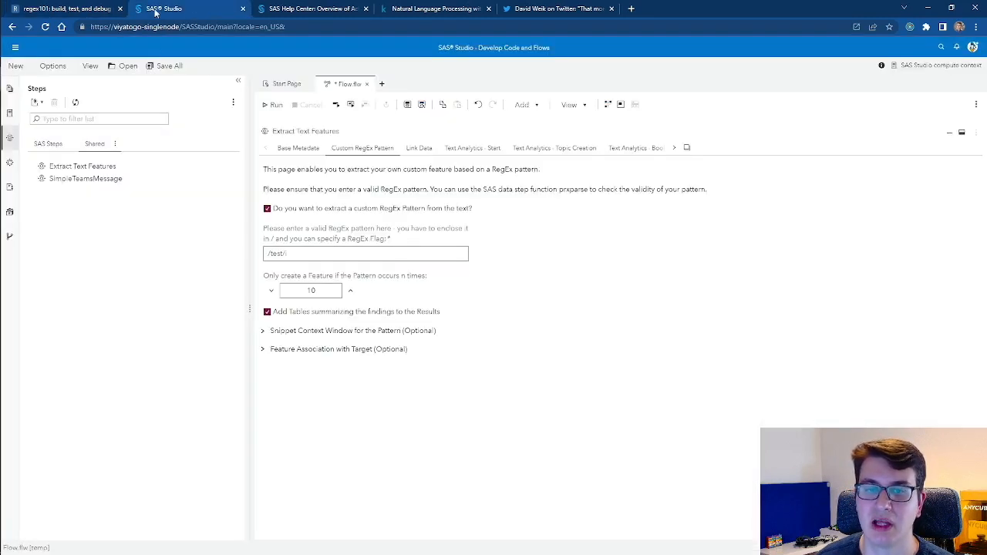
pyautogui.click(306, 253)
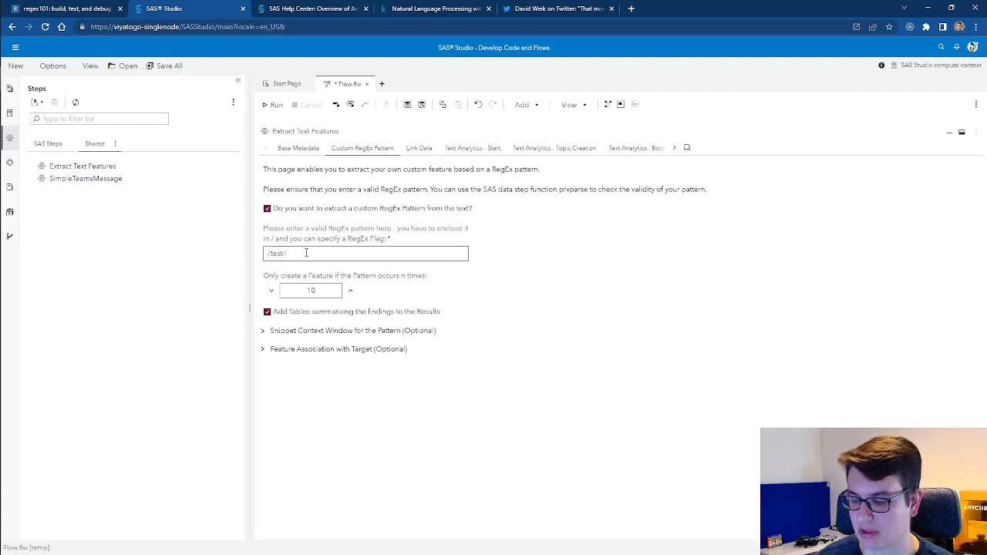
pyautogui.write('/fire')
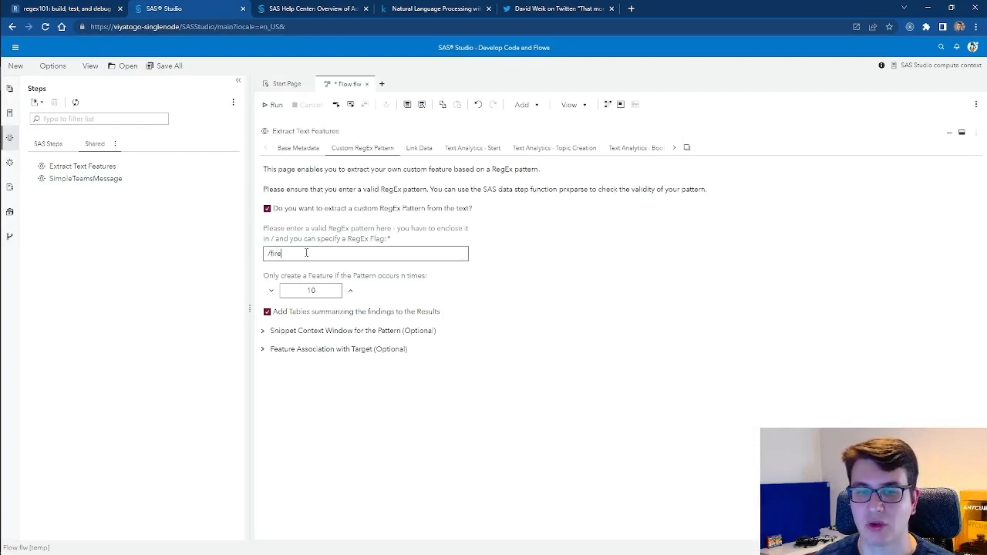
pyautogui.write('/')
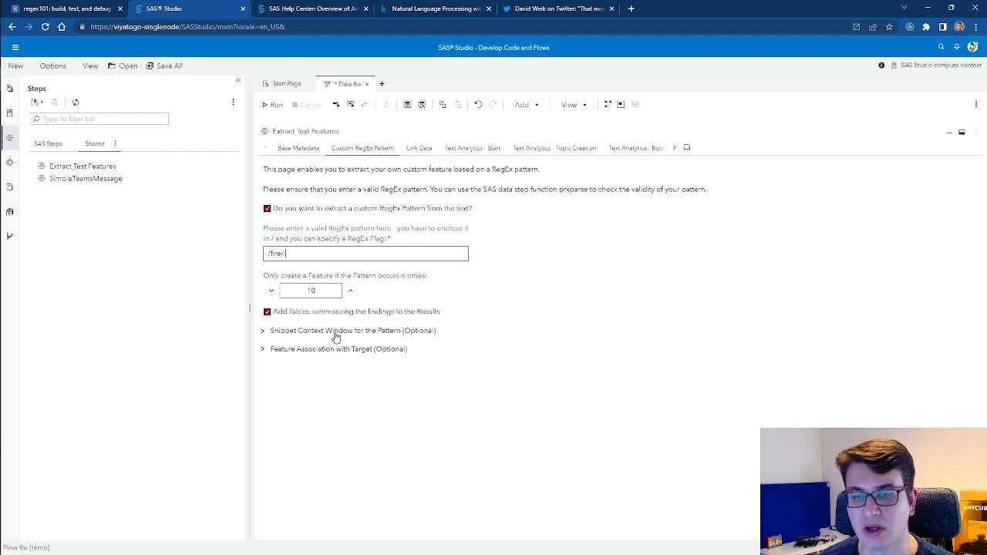
# - Enable the additional table with context around the found RegEx pattern, and expand the optional Feature Association with Target section
pyautogui.click(368, 330)
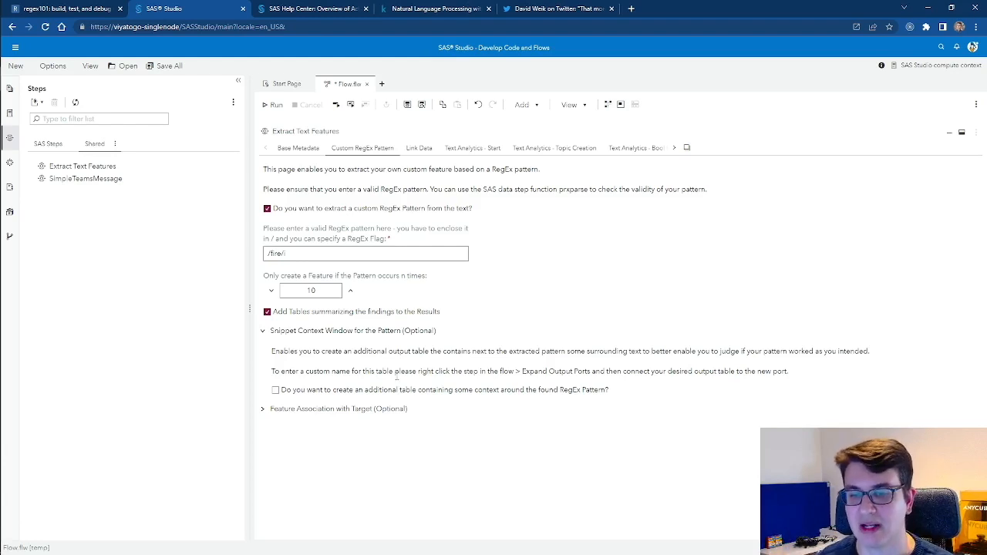
pyautogui.click(400, 390)
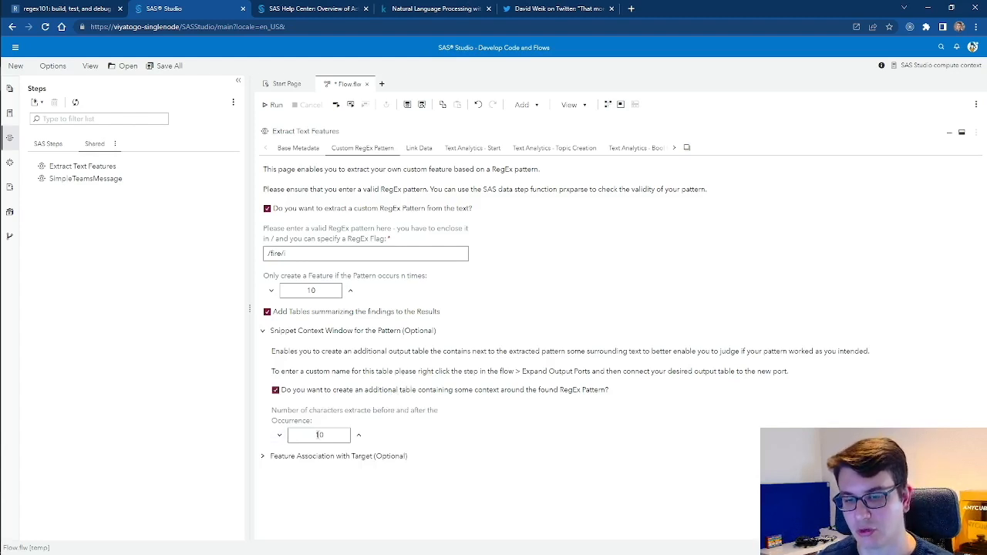
pyautogui.click(365, 457)
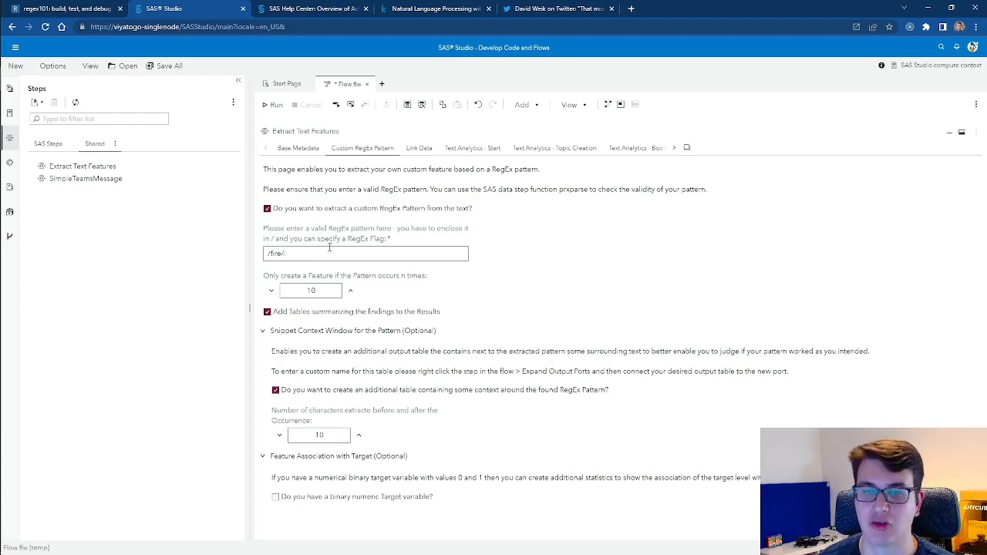
# - Examine the Link Data page's required Python packages and the options offered for collecting link metadata
pyautogui.click(418, 147)
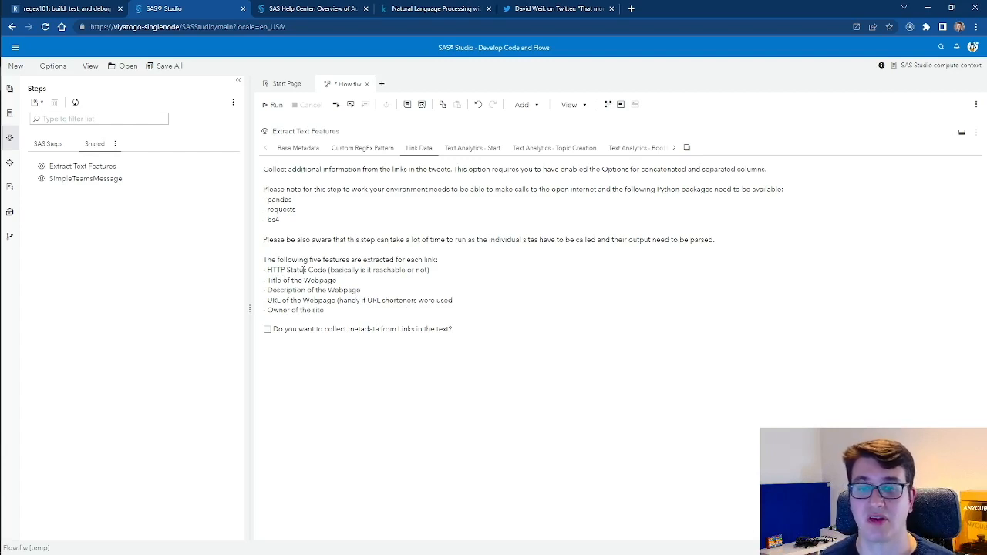
pyautogui.click(379, 332)
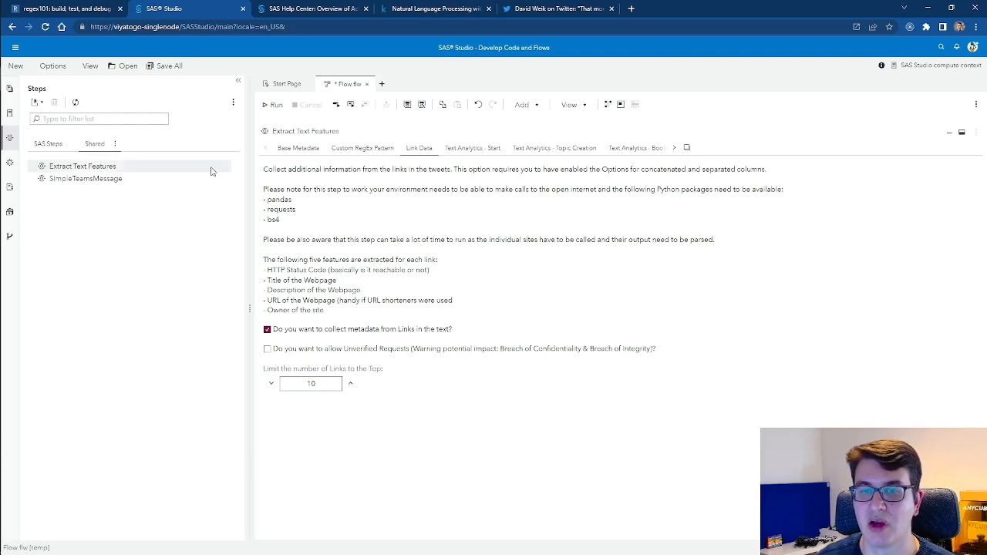
pyautogui.moveTo(285, 223); pyautogui.dragTo(263, 205)
pyautogui.tripleClick(264, 207)
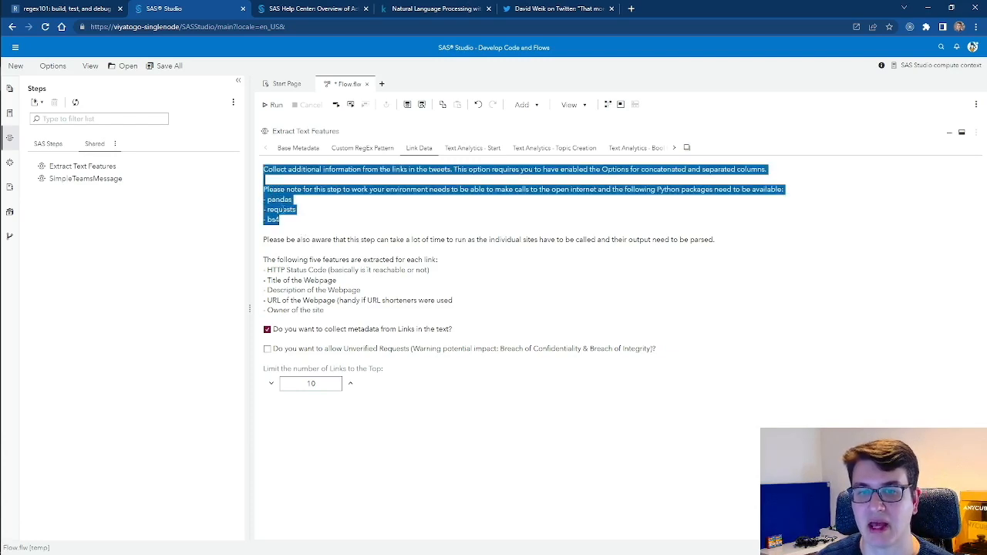
pyautogui.click(309, 221)
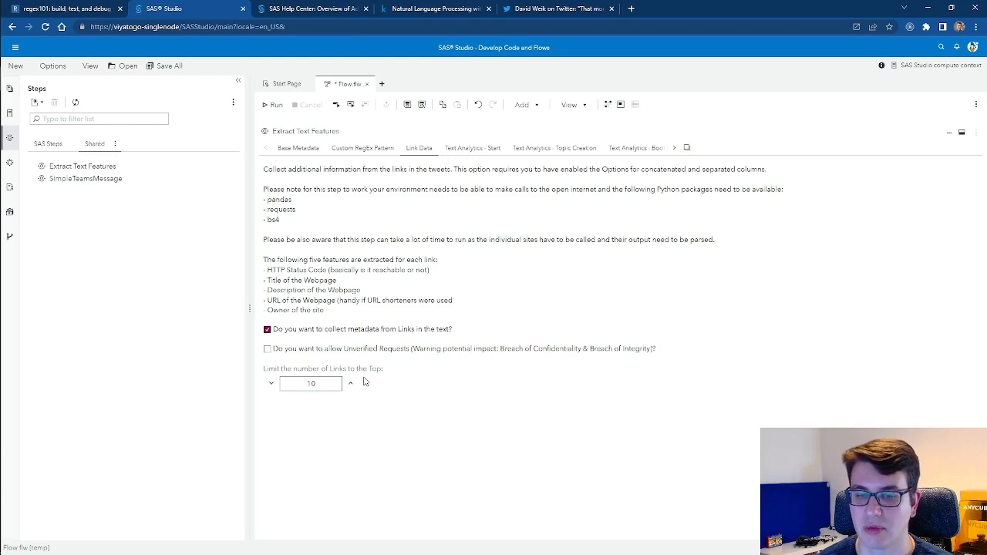
pyautogui.click(334, 332)
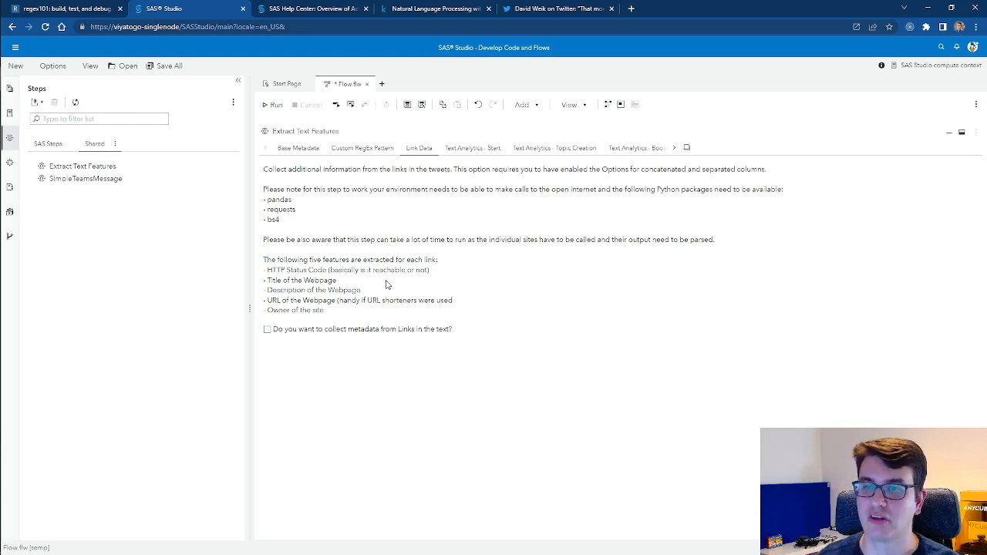
# - Enable Text Analytics, turn off automatic language detection and select English as the language of the text
pyautogui.click(474, 147)
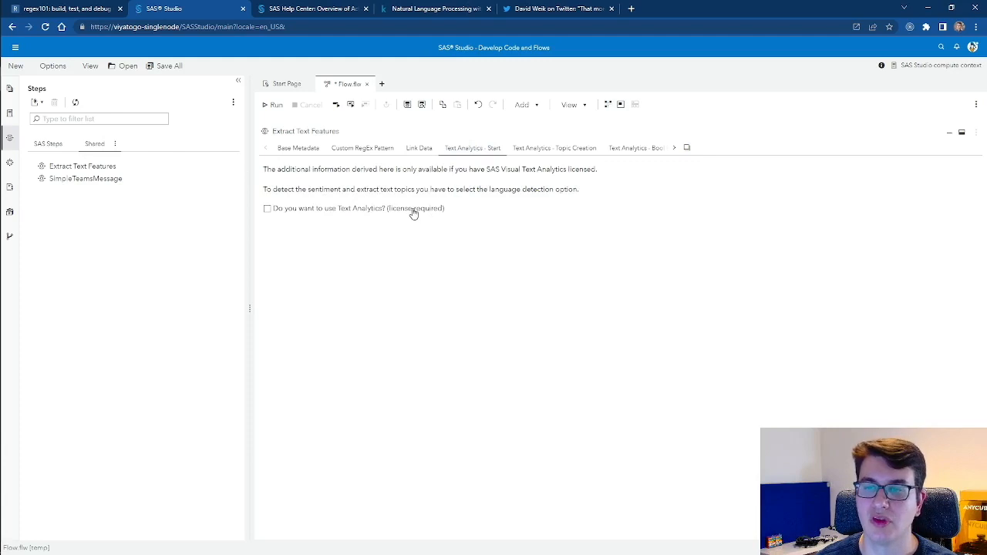
pyautogui.click(341, 210)
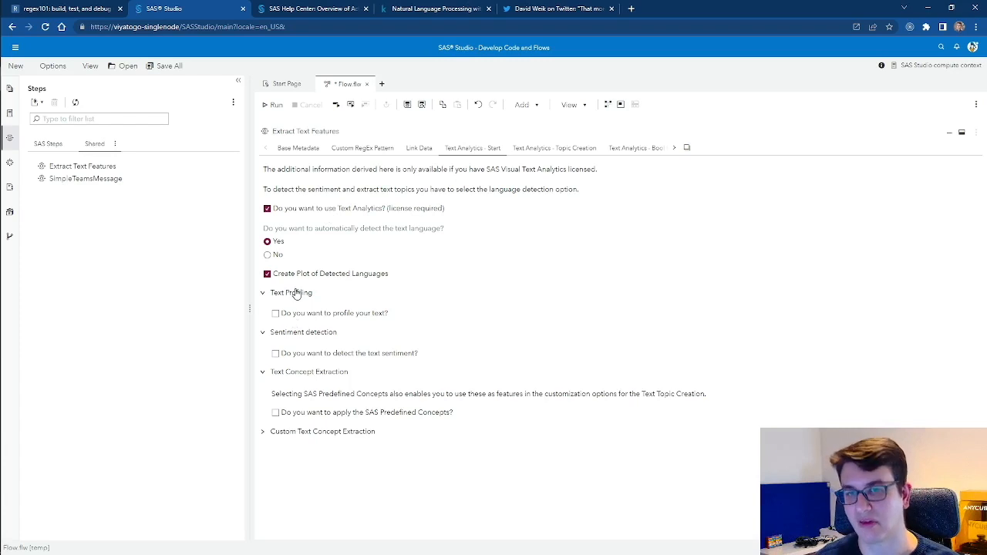
pyautogui.click(274, 257)
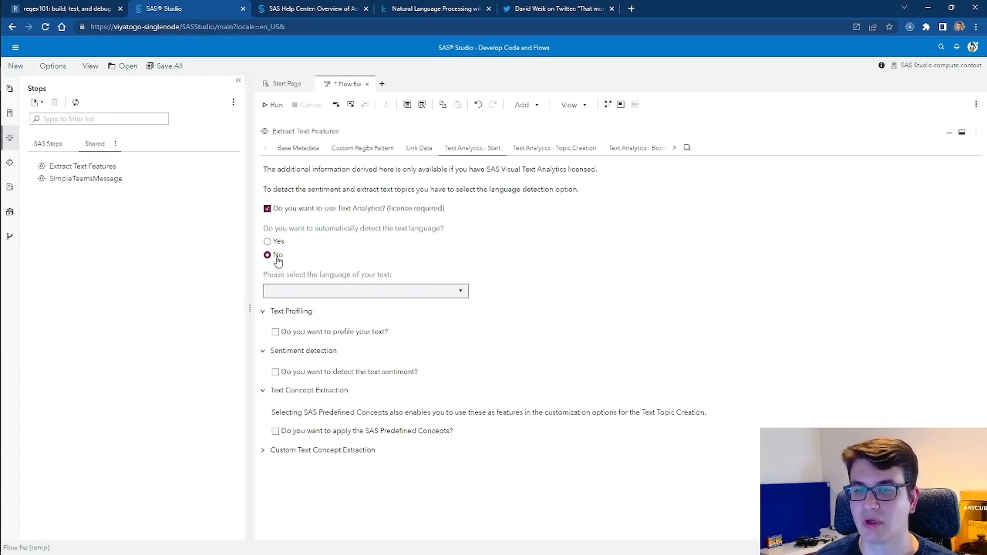
pyautogui.click(354, 293)
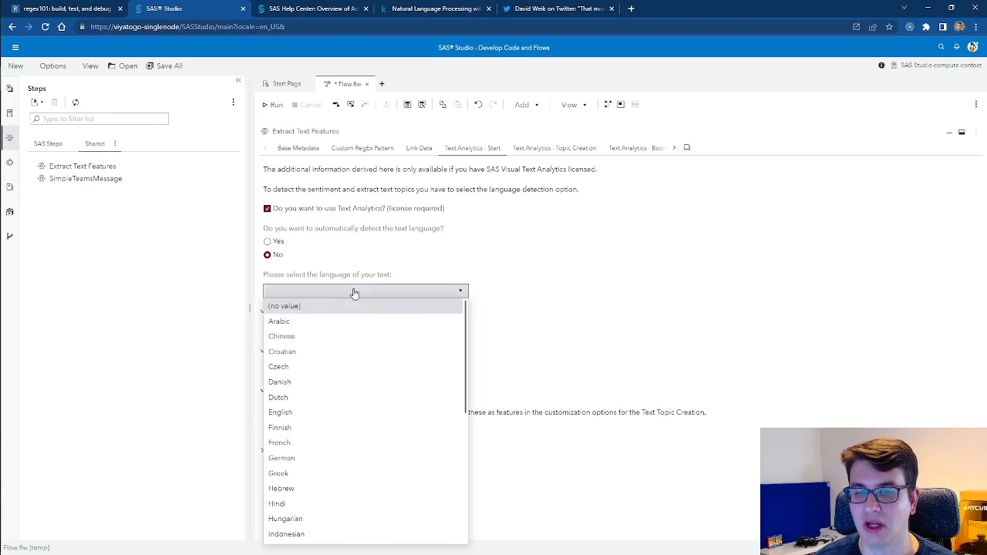
pyautogui.scroll(-1, 326, 375)
pyautogui.click(323, 362)
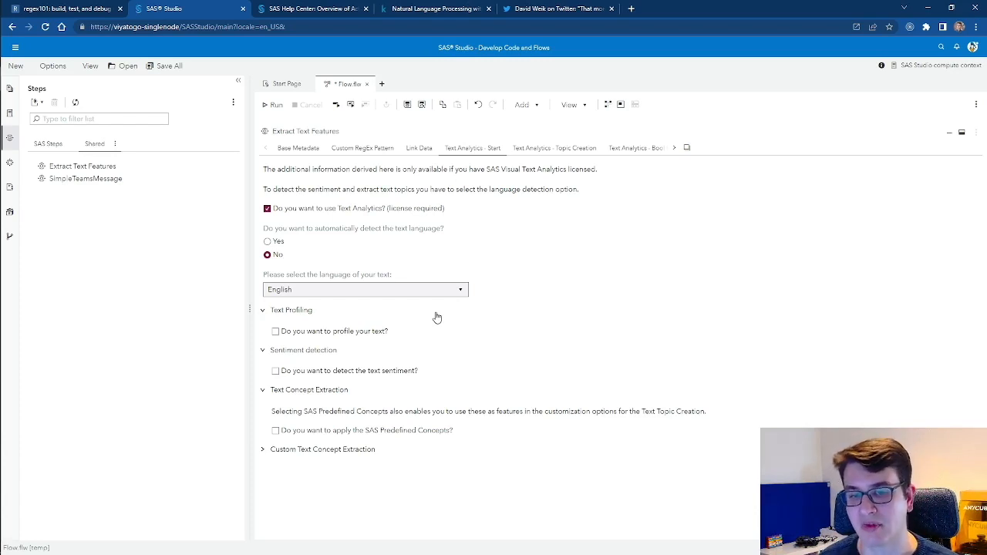
# - Enable text sentiment detection and the SAS Predefined Concepts, and expand the Custom Text Concept Extraction section
pyautogui.click(280, 312)
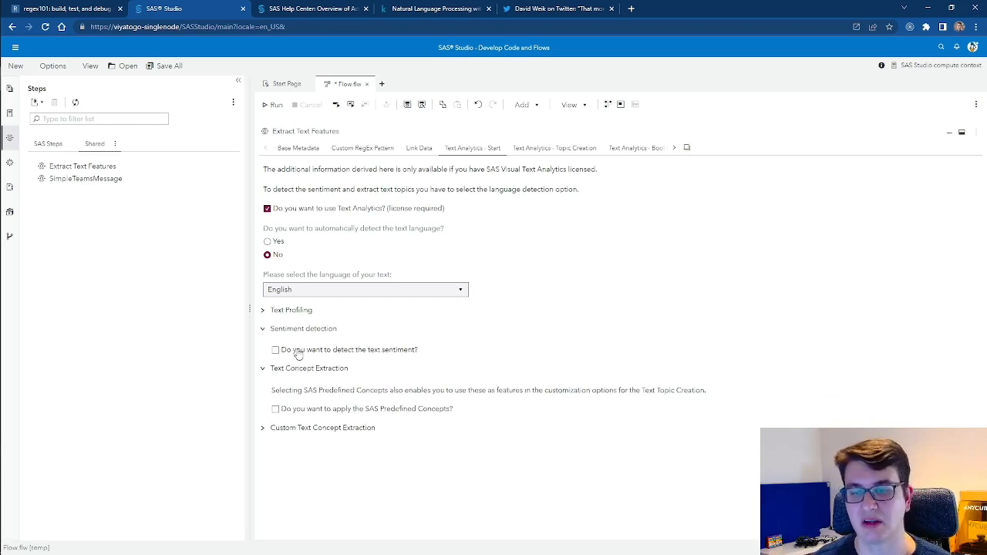
pyautogui.click(299, 352)
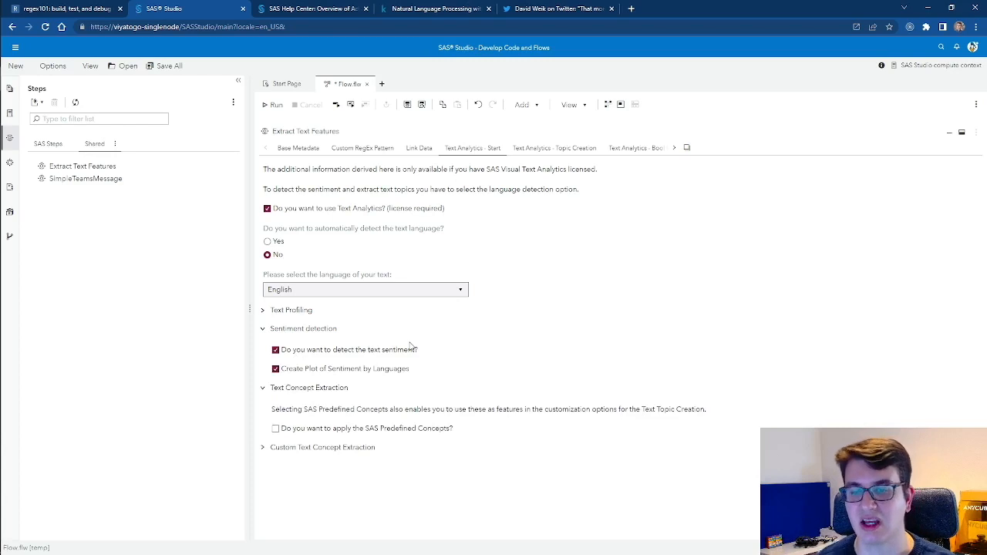
pyautogui.click(367, 430)
pyautogui.scroll(-1, 553, 409)
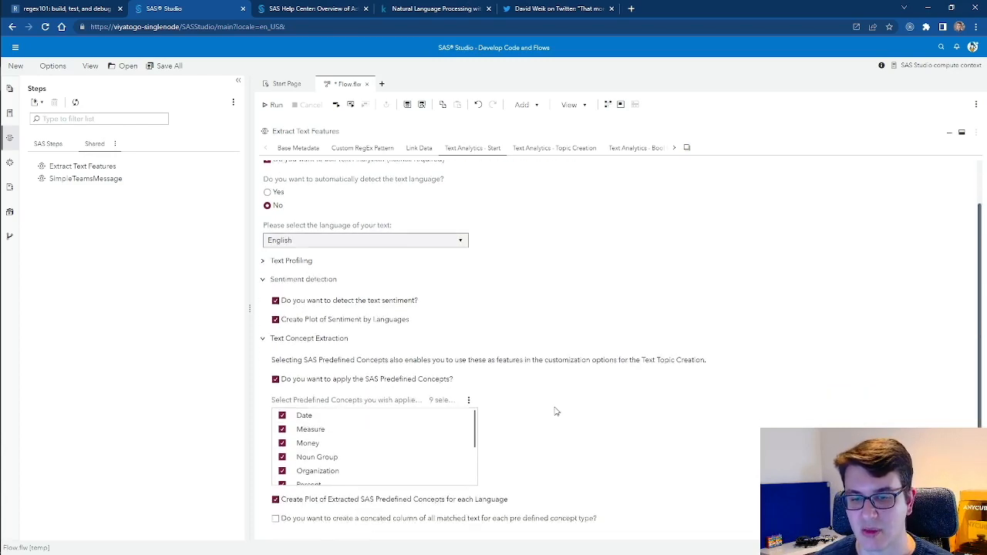
pyautogui.scroll(-1, 517, 438)
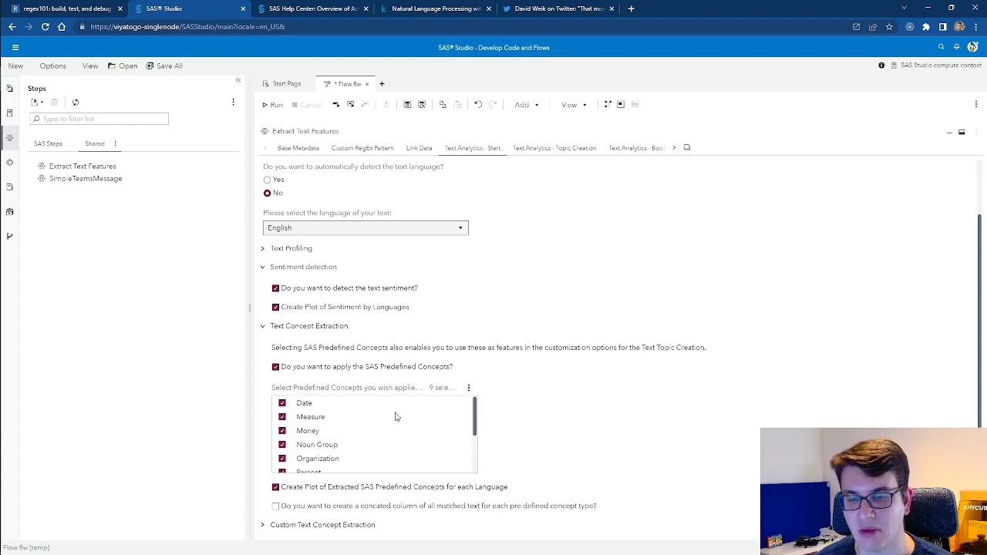
pyautogui.scroll(-2, 396, 417)
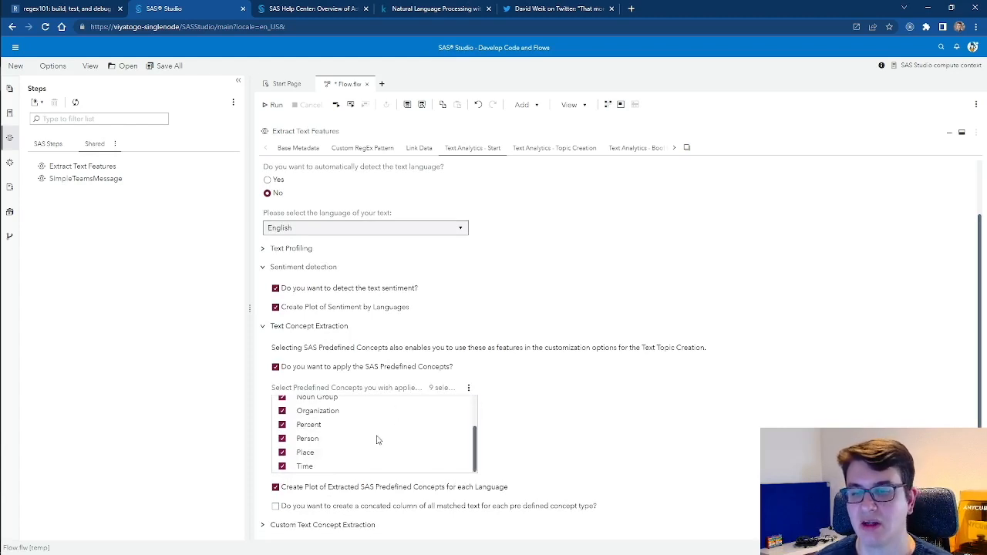
pyautogui.click(312, 526)
pyautogui.scroll(-1, 595, 420)
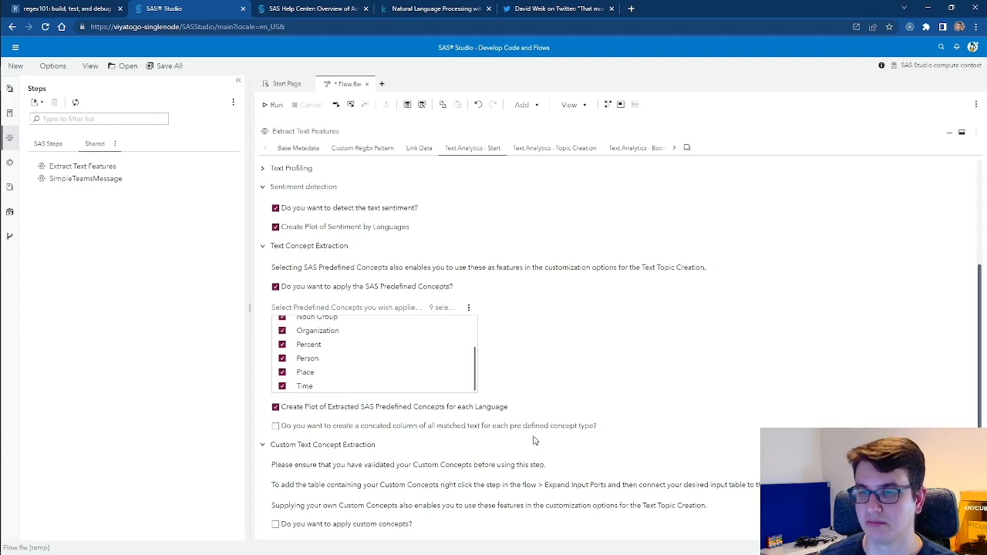
# - Read the minimum row requirement for Topic Creation and enable the automatic creation of topics
pyautogui.click(542, 149)
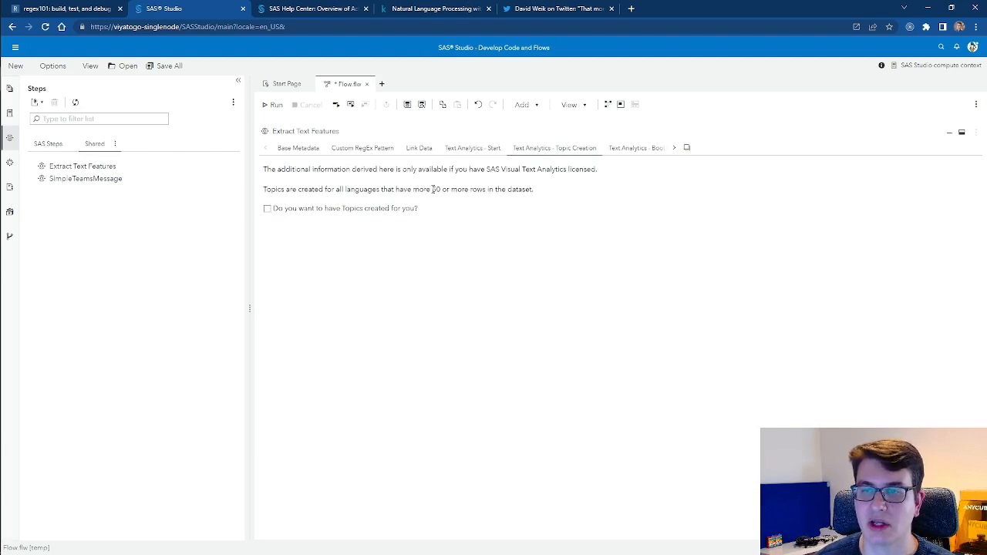
pyautogui.moveTo(431, 189); pyautogui.dragTo(486, 193)
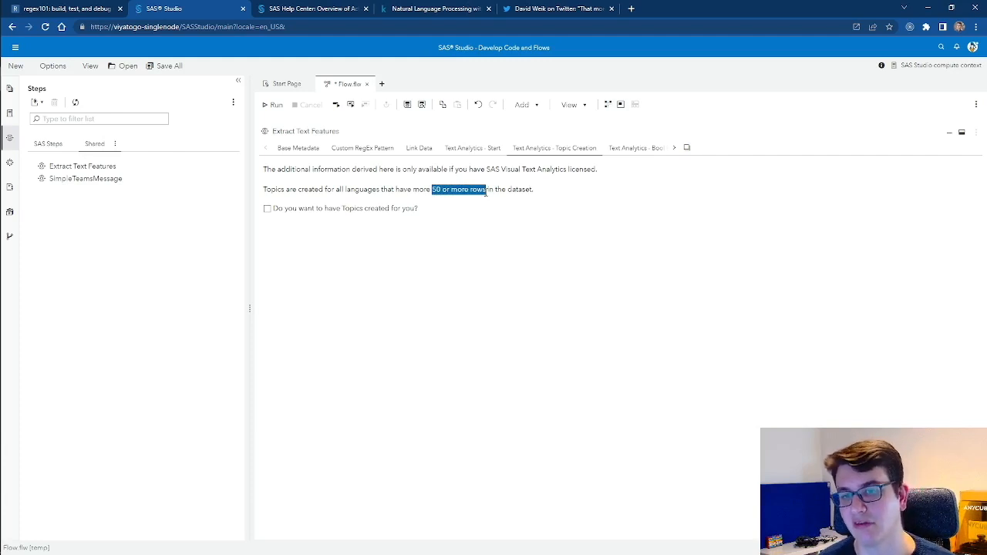
pyautogui.click(327, 208)
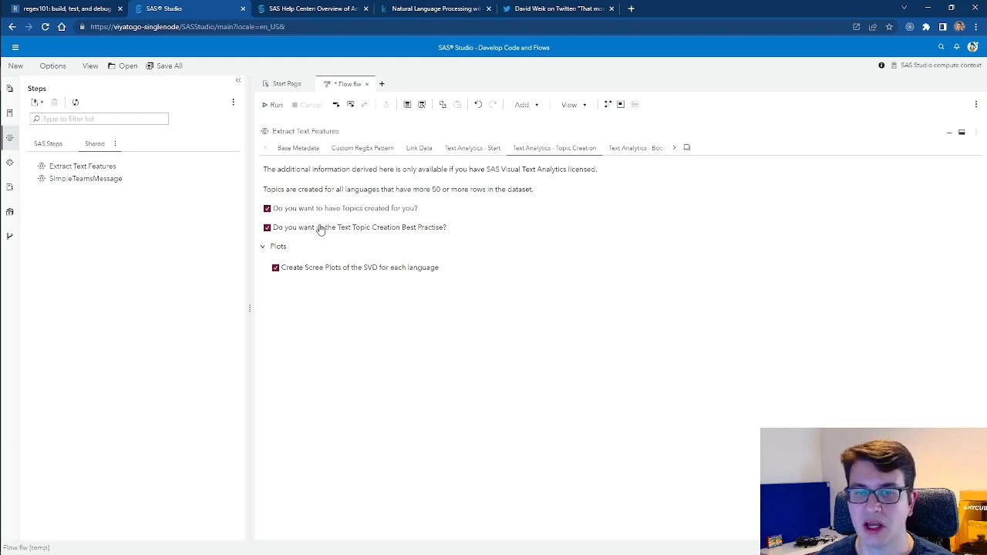
# - Examine the custom Parse Text and Discover Topics options offered without the Text Topic Creation Best Practise, leaving the best practice enabled
pyautogui.click(320, 228)
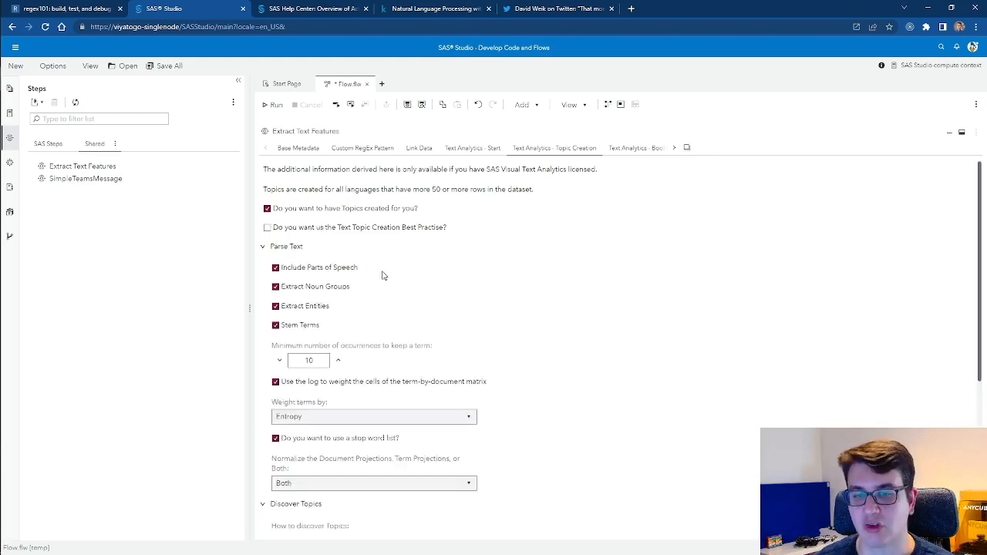
pyautogui.scroll(-2, 381, 274)
pyautogui.scroll(-3, 380, 274)
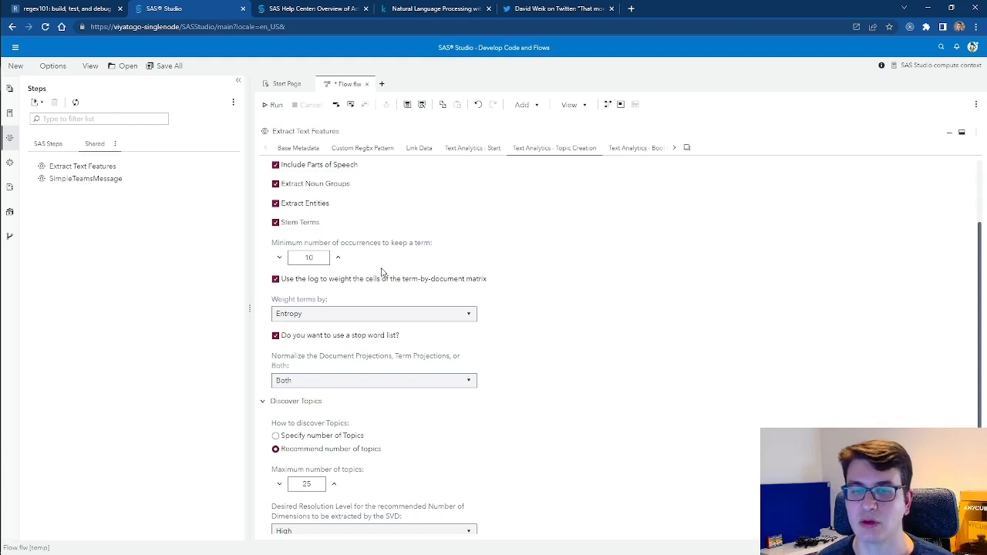
pyautogui.click(435, 318)
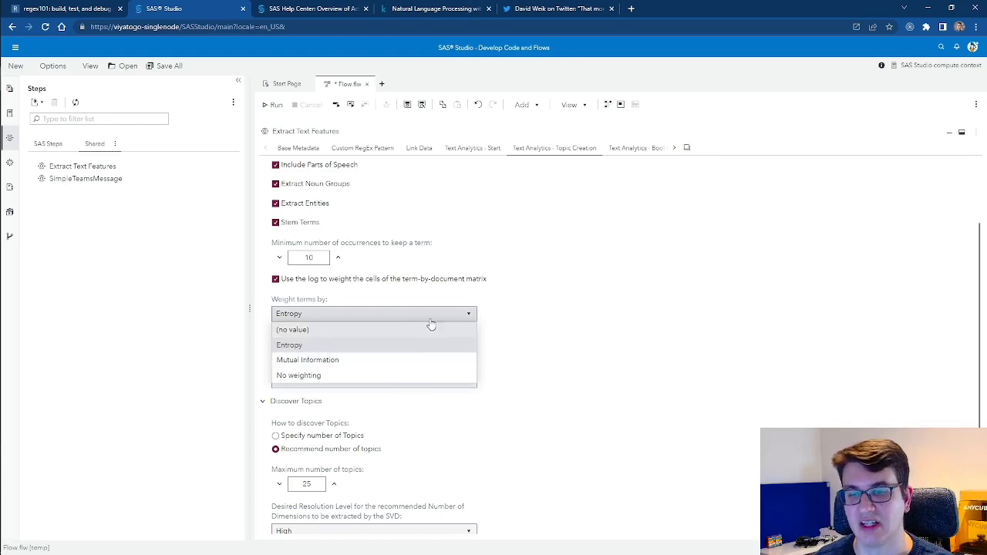
pyautogui.click(434, 318)
pyautogui.scroll(1, 473, 293)
pyautogui.scroll(1, 473, 292)
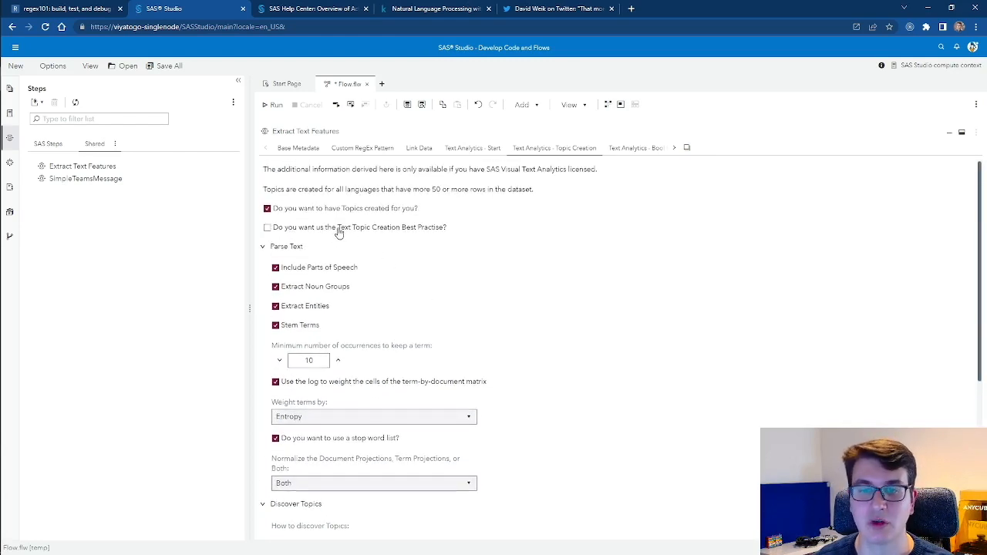
pyautogui.click(344, 233)
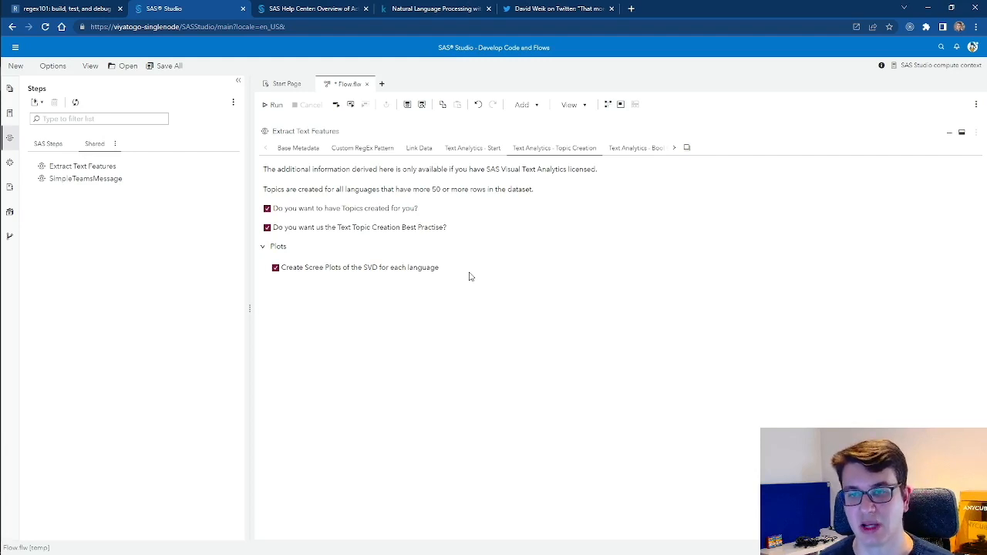
# - Enable BoolRule Creation for additional features and have it use the Term-by-Document Matrix from the Topic Creation
pyautogui.click(615, 152)
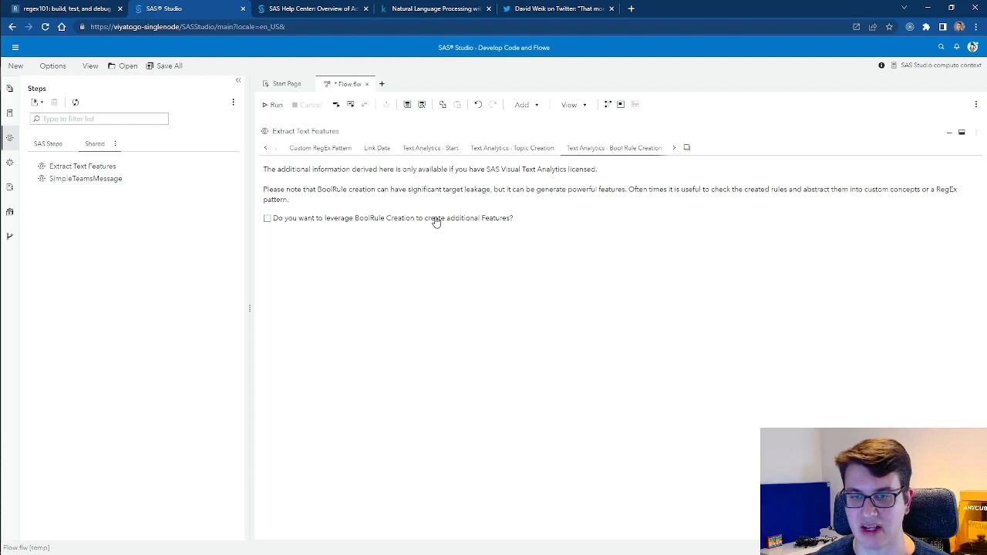
pyautogui.click(268, 219)
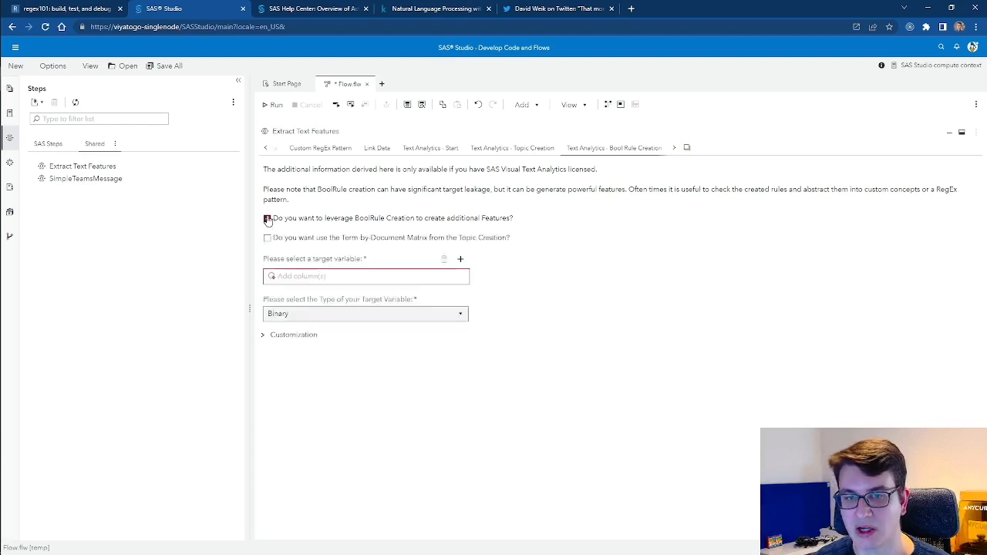
pyautogui.click(268, 219)
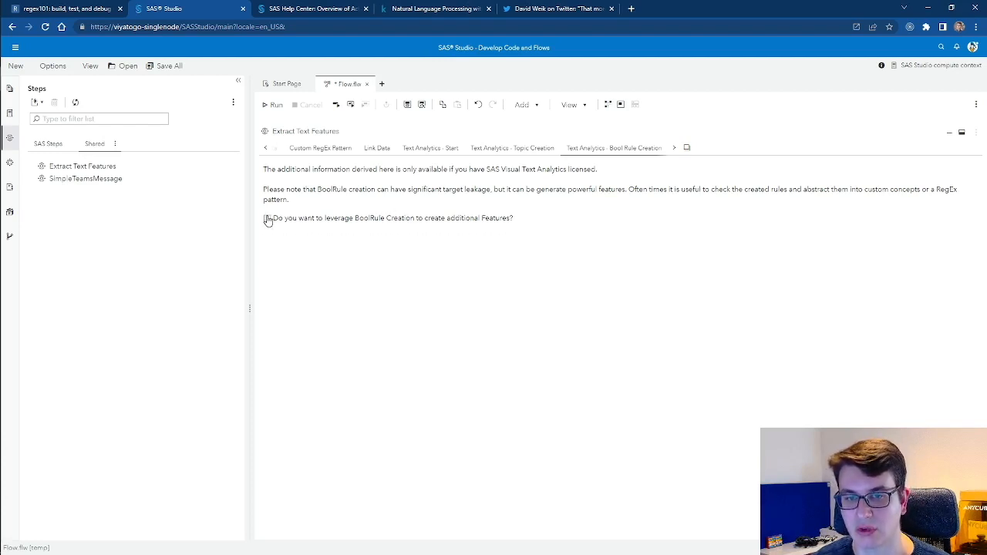
pyautogui.click(308, 223)
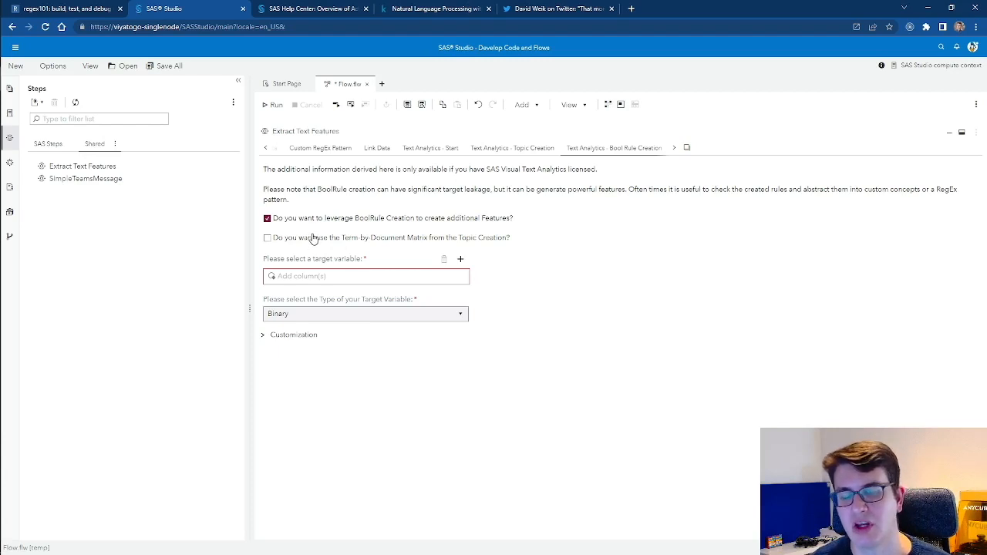
pyautogui.click(313, 238)
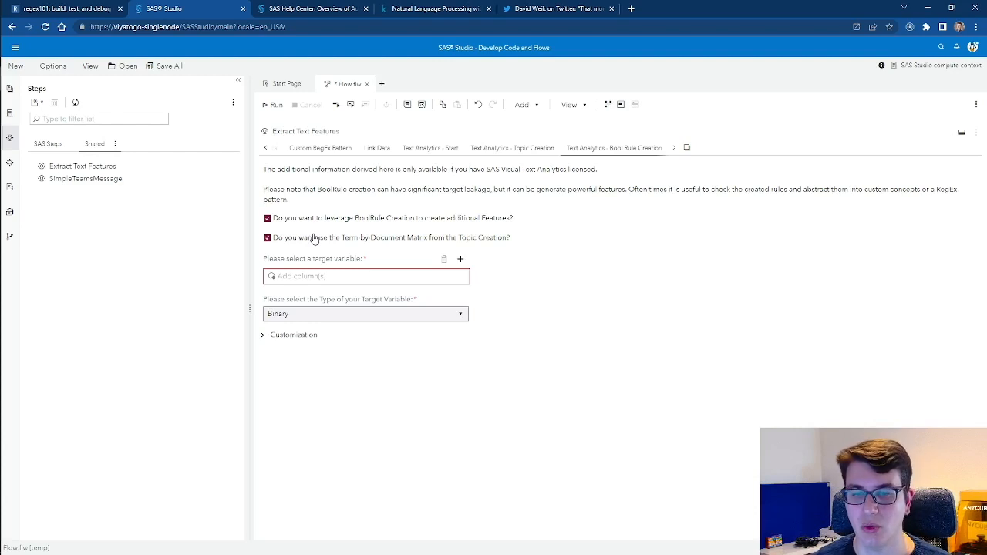
# - Assign the target column as the BoolRule target variable, keep its type as Binary, and expand the Customization settings
pyautogui.click(335, 279)
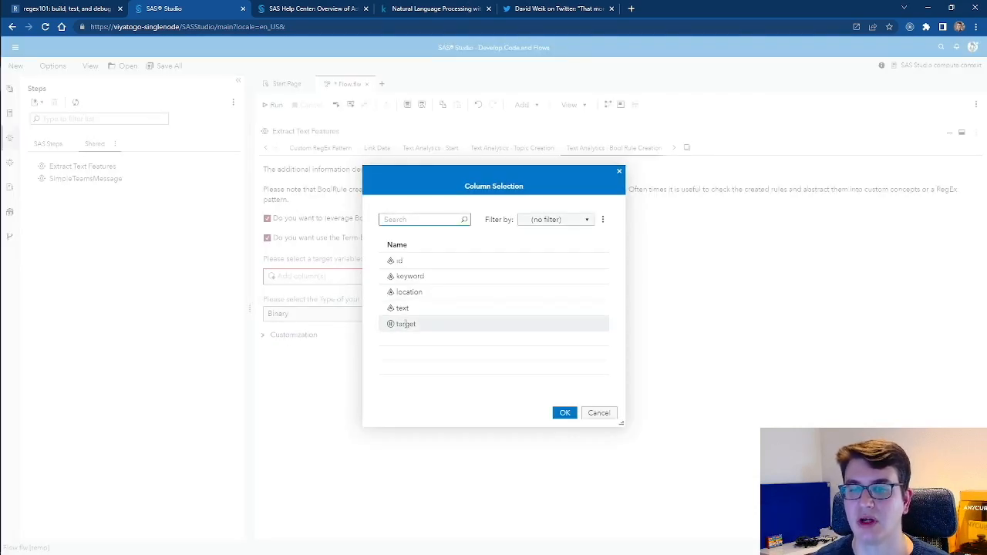
pyautogui.doubleClick(403, 325)
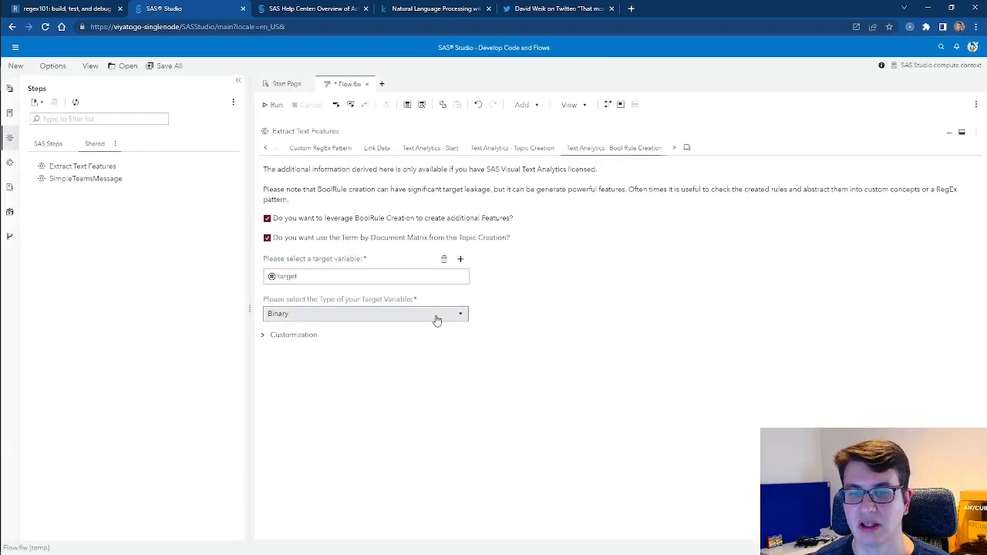
pyautogui.click(433, 317)
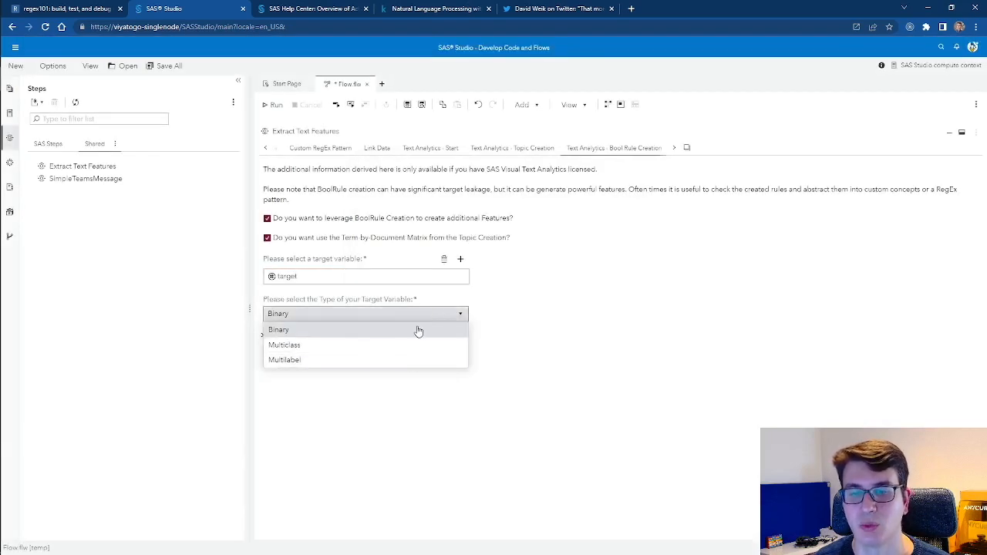
pyautogui.click(429, 322)
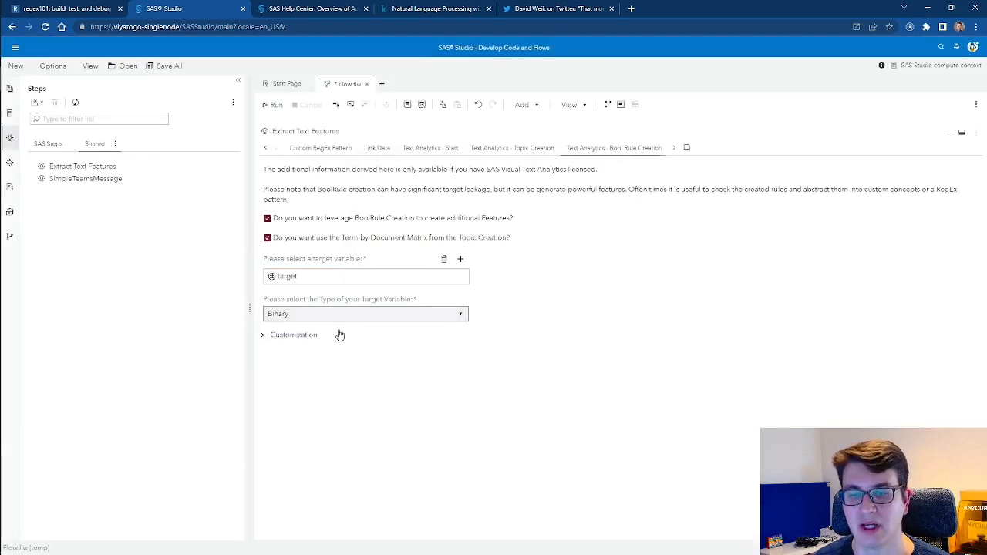
pyautogui.click(274, 339)
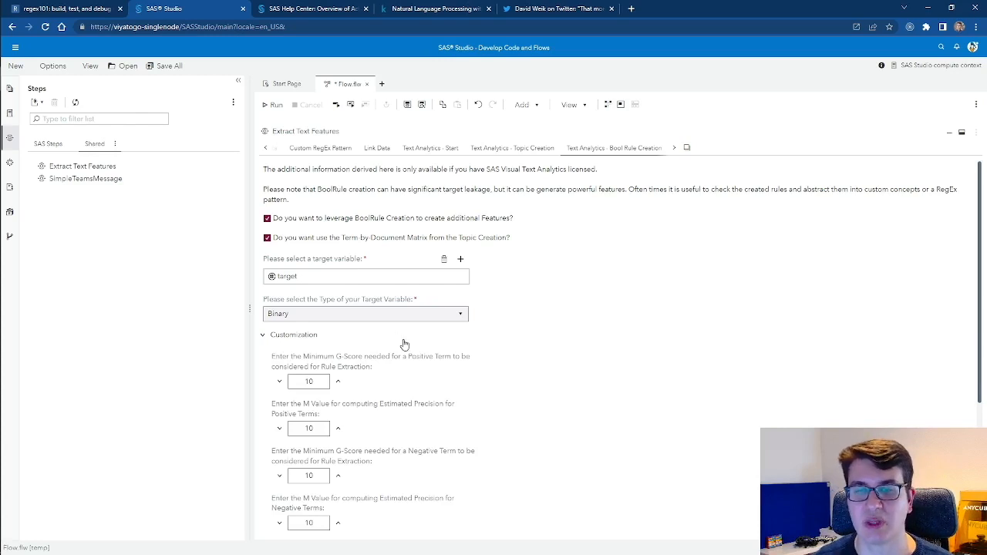
pyautogui.scroll(-1, 405, 343)
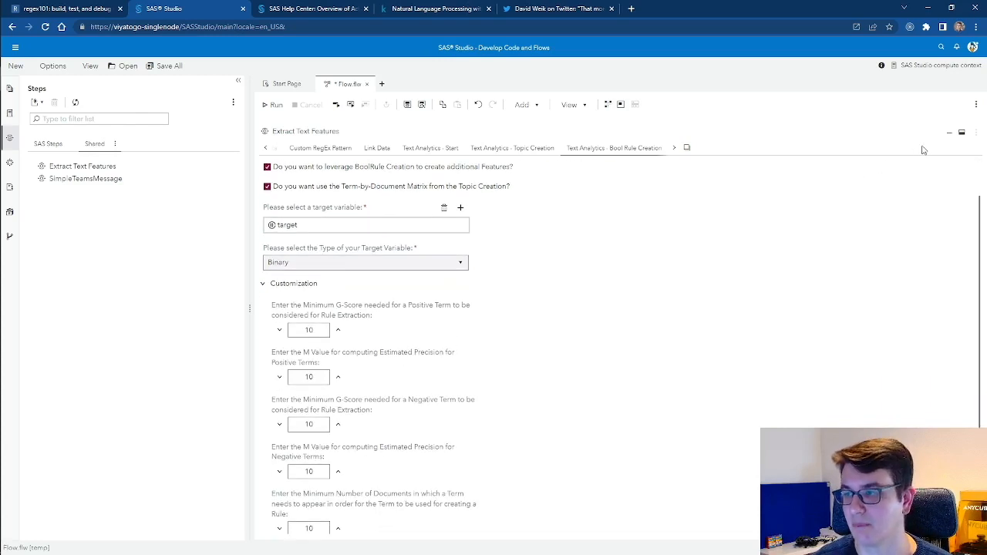
# - Add an output table to the Extract Text Features node, stored in the work library as results
pyautogui.click(950, 134)
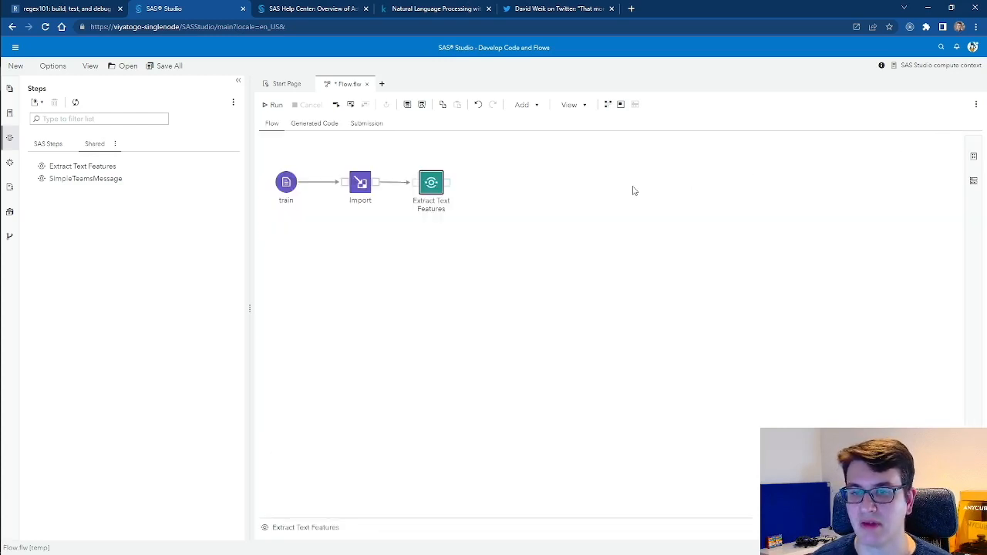
pyautogui.rightClick(447, 185)
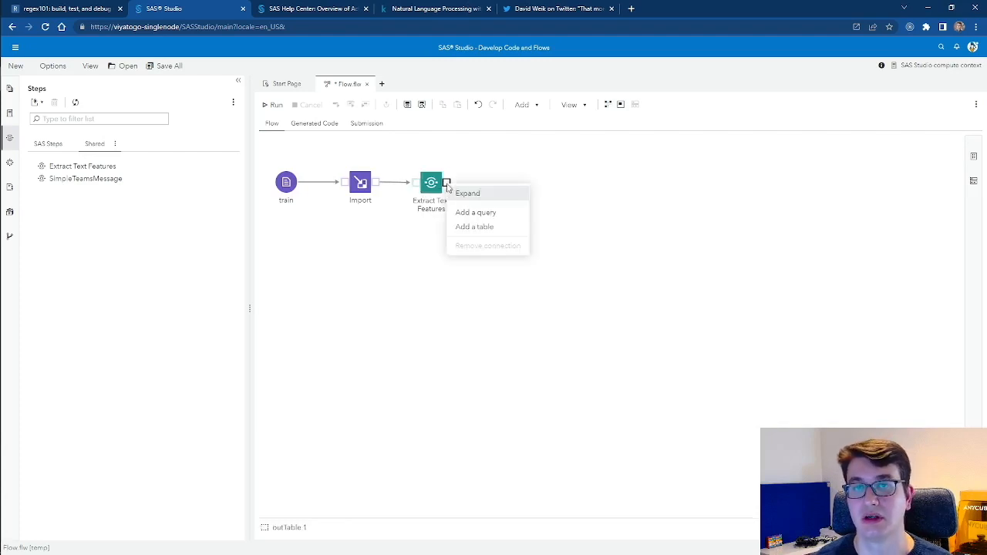
pyautogui.click(473, 228)
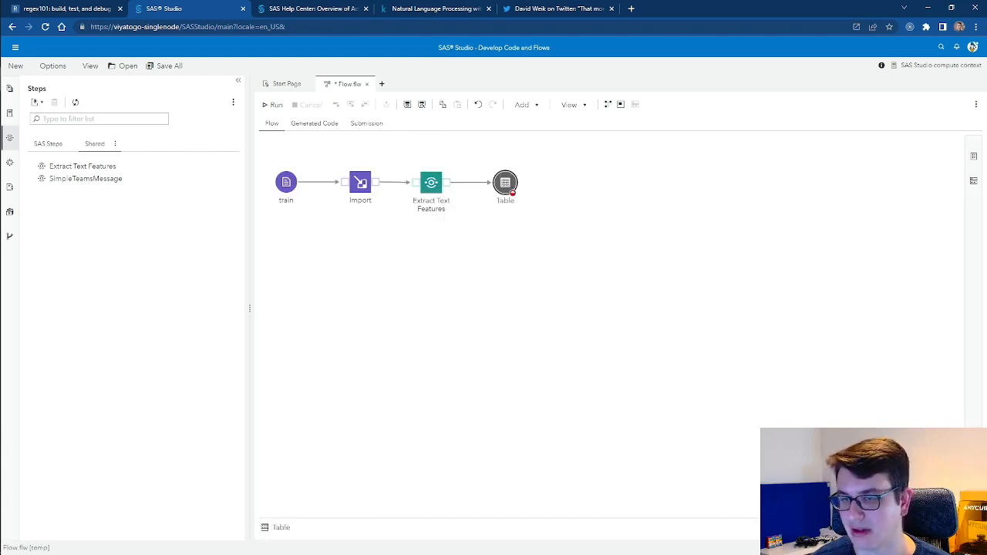
pyautogui.click(306, 327)
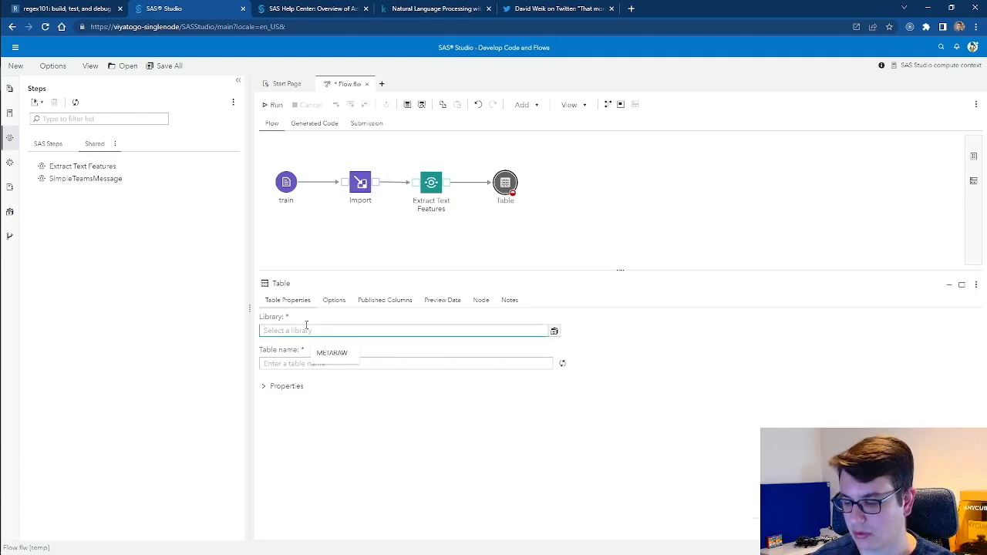
pyautogui.write('work')
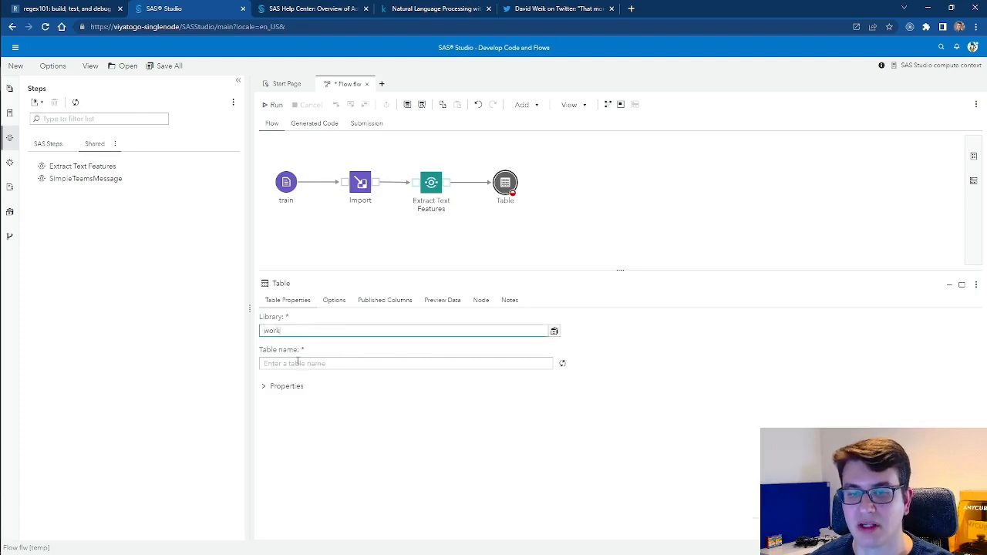
pyautogui.click(299, 363)
pyautogui.write('results')
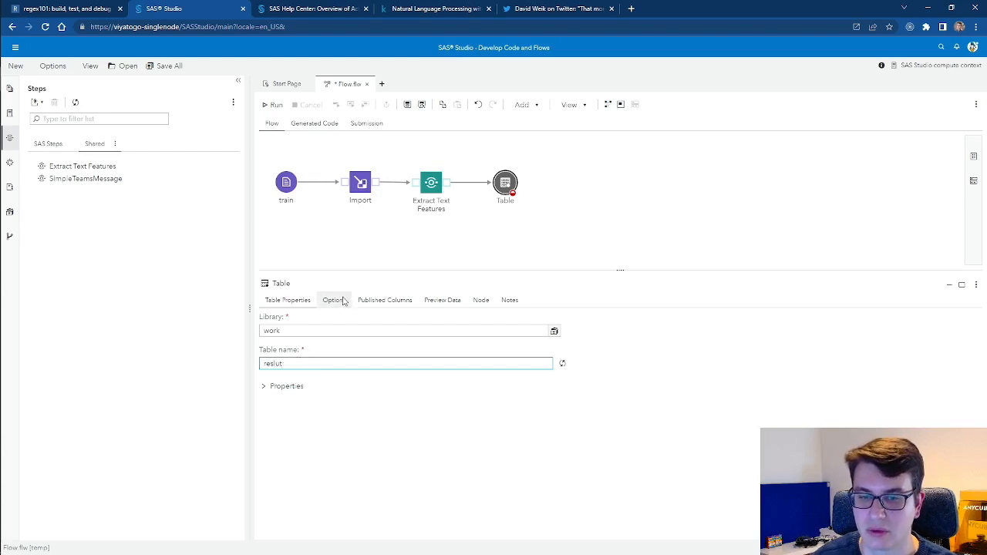
pyautogui.click(468, 246)
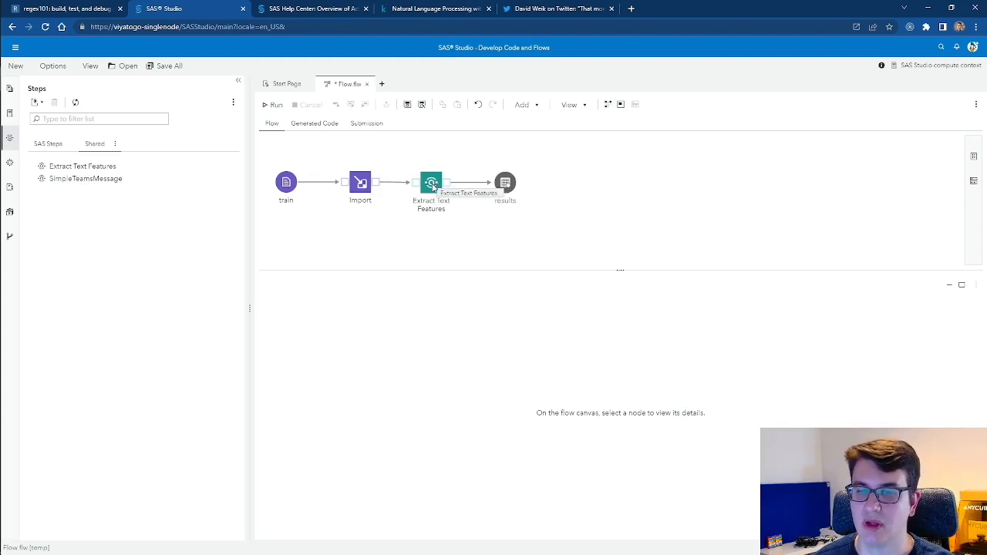
# - Add a second output port to the Extract Text Features node
pyautogui.rightClick(433, 186)
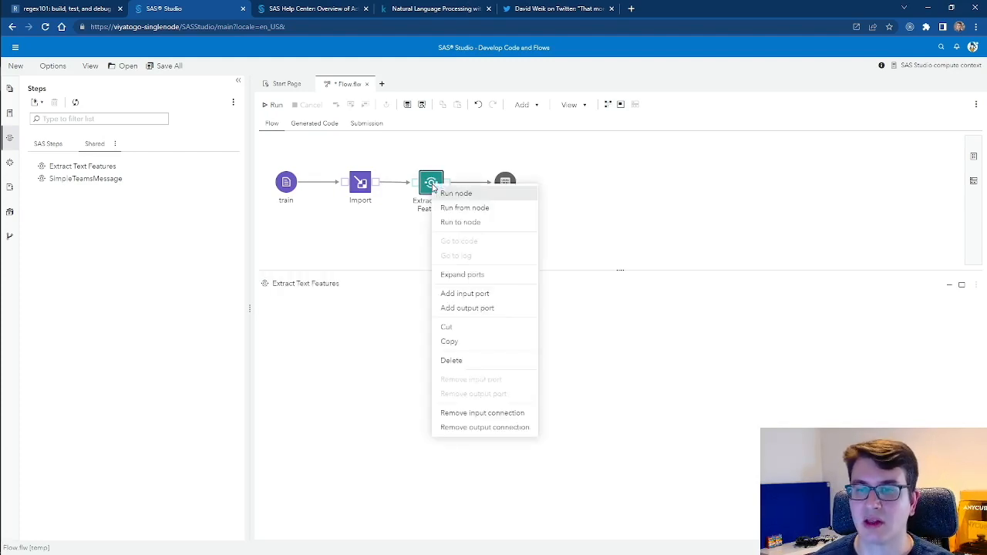
pyautogui.click(434, 187)
pyautogui.rightClick(433, 186)
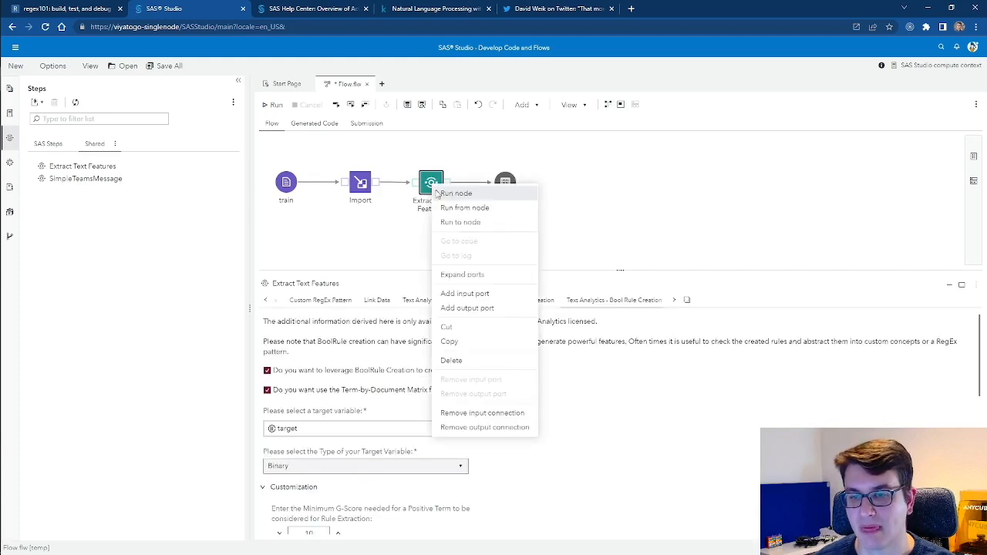
pyautogui.click(470, 308)
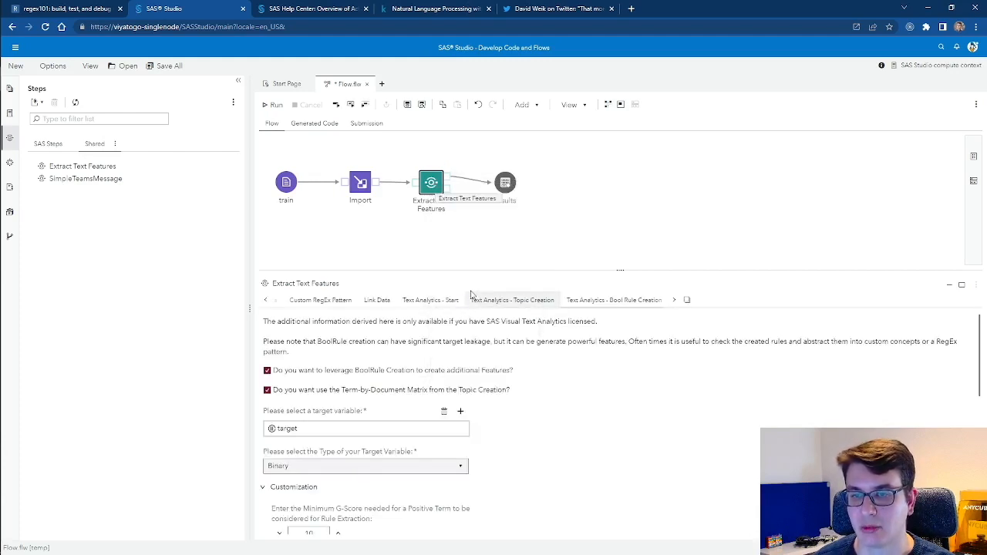
# - Attach a table to the new output port of Extract Text Features, stored in the work library as regExContext
pyautogui.rightClick(449, 193)
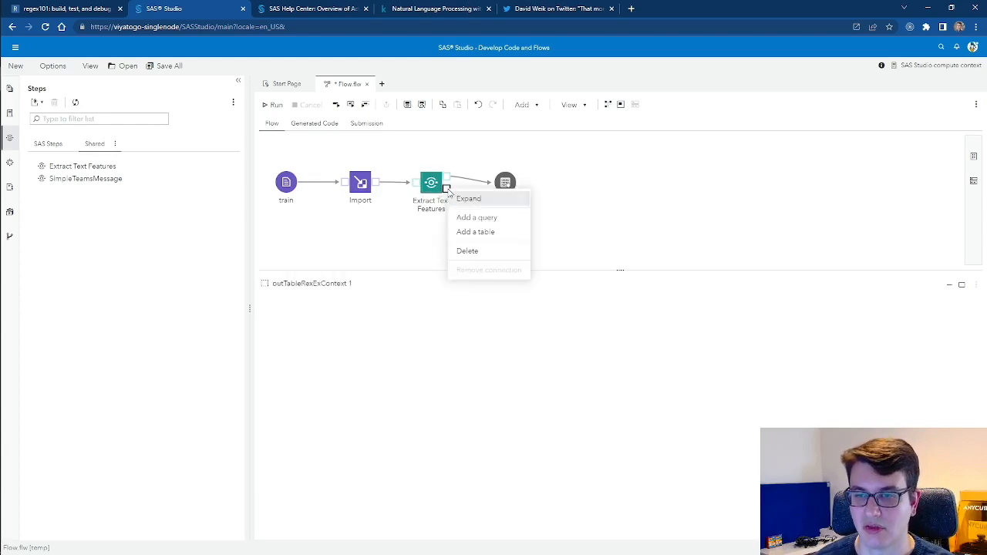
pyautogui.click(468, 230)
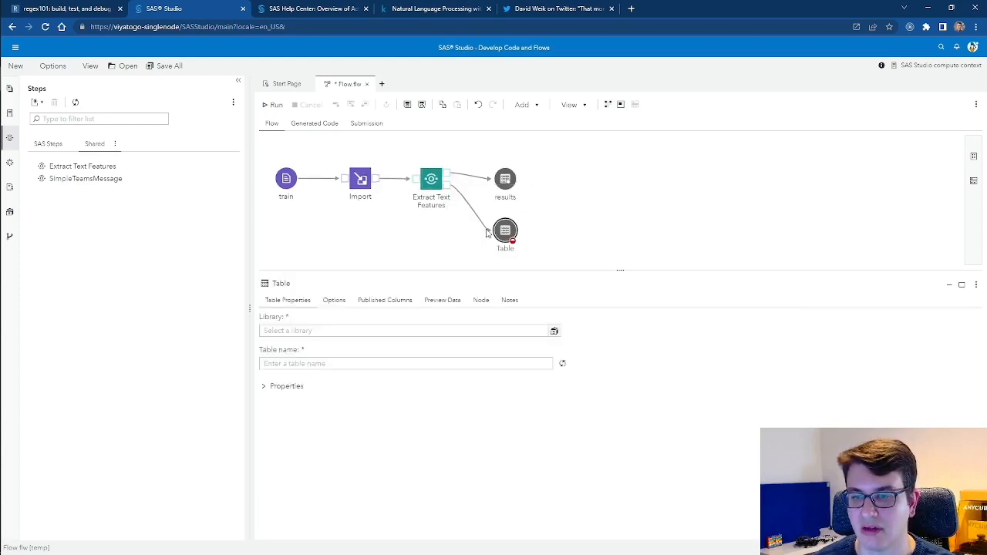
pyautogui.click(321, 331)
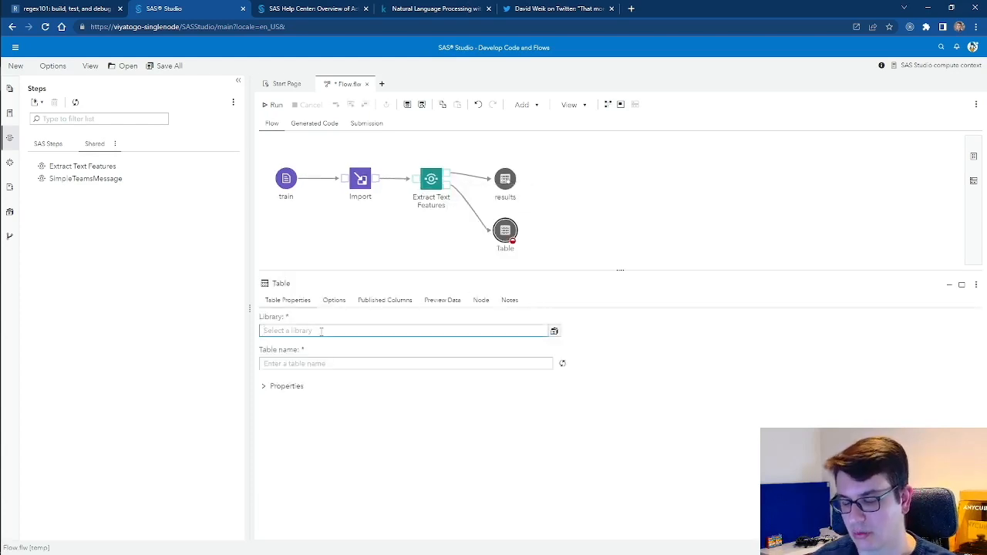
pyautogui.write('work')
pyautogui.press('Tab')
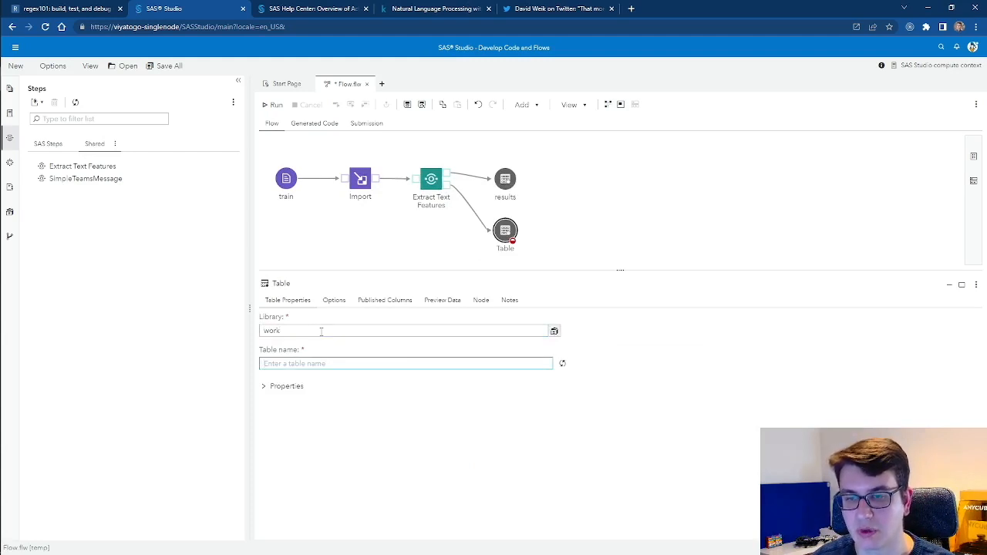
pyautogui.write('re')
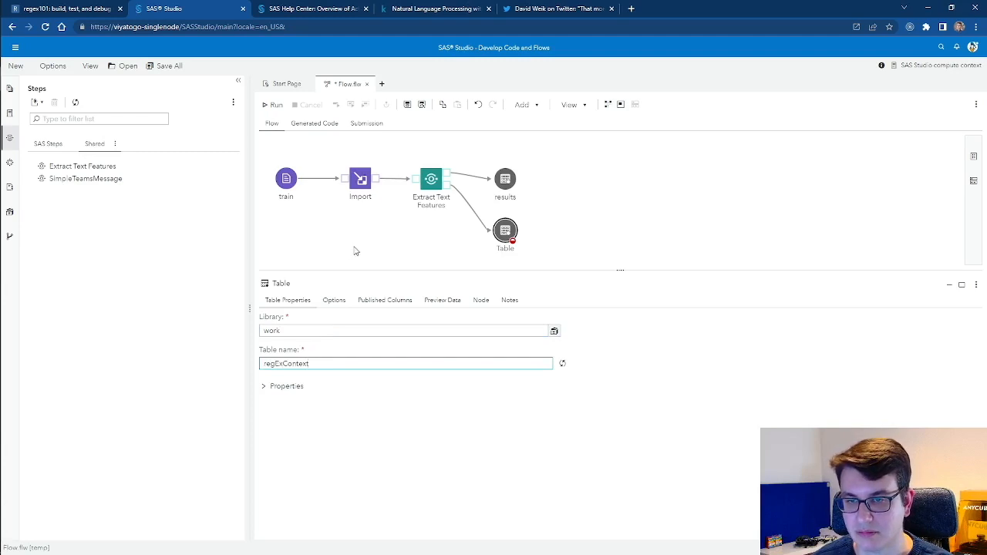
pyautogui.write('gExContext')
pyautogui.click(355, 250)
# - Run the flow and examine the RegEx pattern matches, feature statistics and target association in the submission results
pyautogui.click(275, 107)
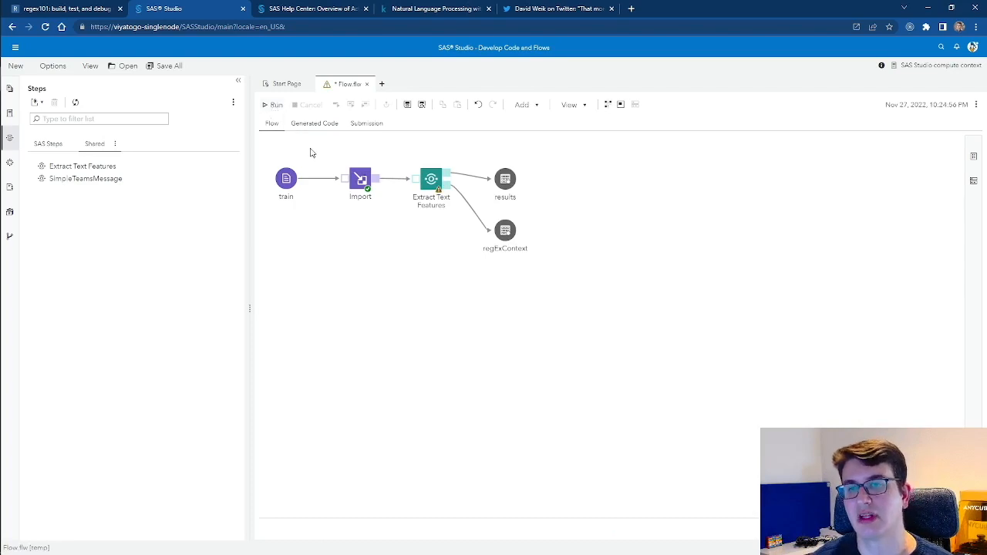
pyautogui.click(366, 124)
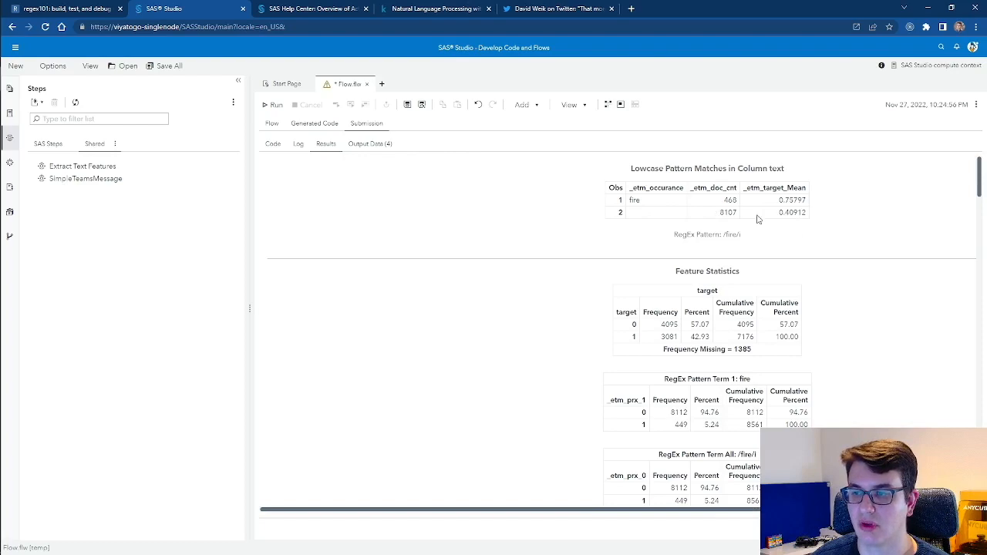
pyautogui.scroll(-1, 733, 228)
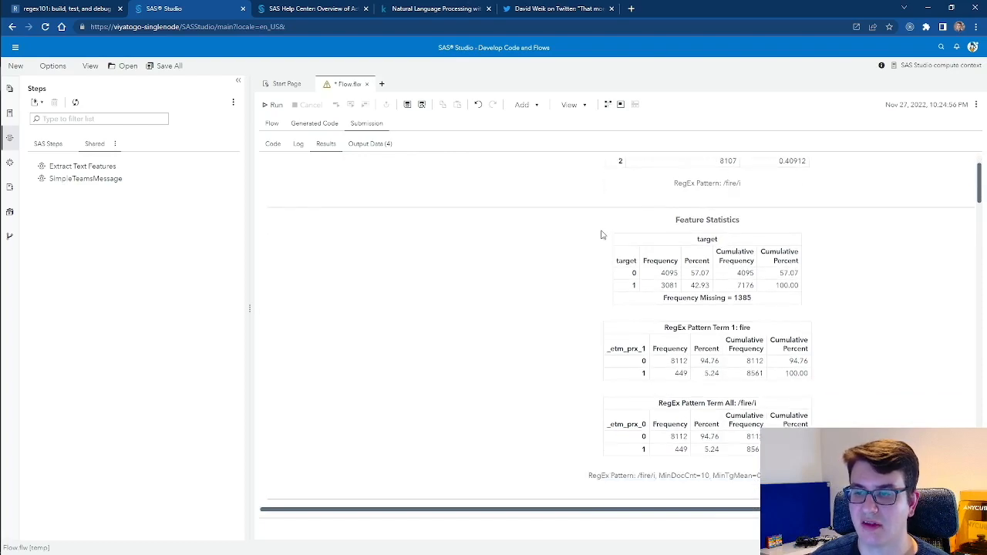
pyautogui.scroll(-6, 602, 234)
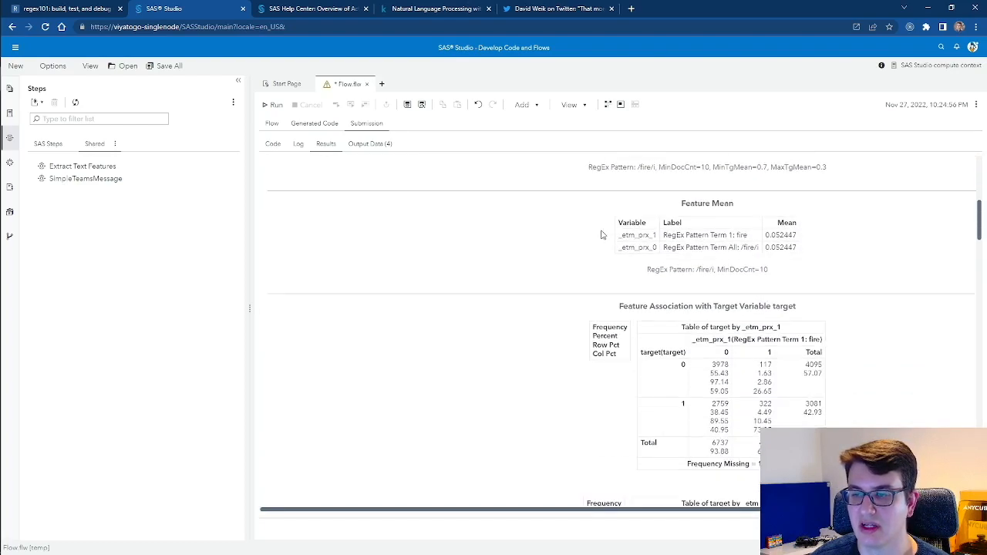
# - Examine the sentiment and predefined concept distributions, the SVD scree plot and the top Boole rules in the submission results
pyautogui.scroll(-15, 602, 234)
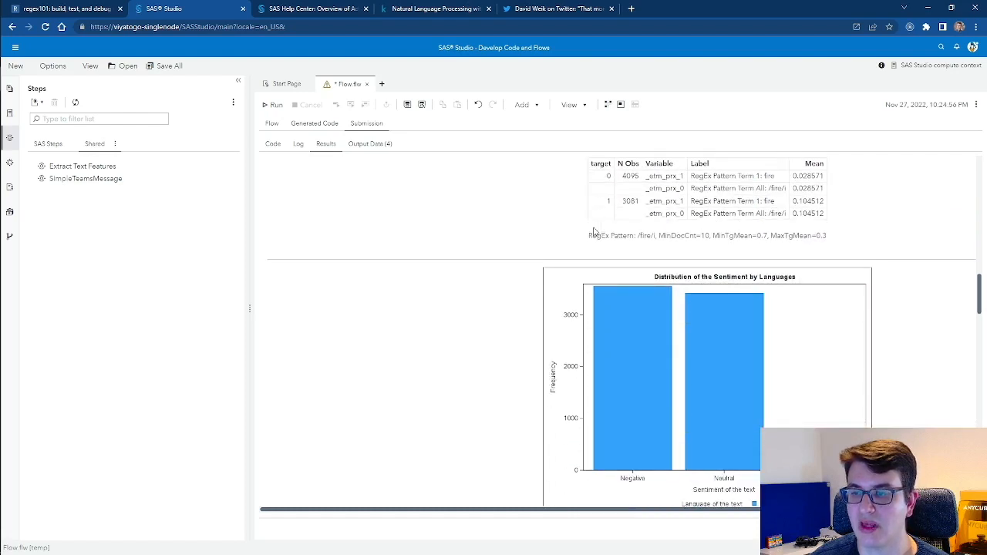
pyautogui.scroll(-1, 594, 232)
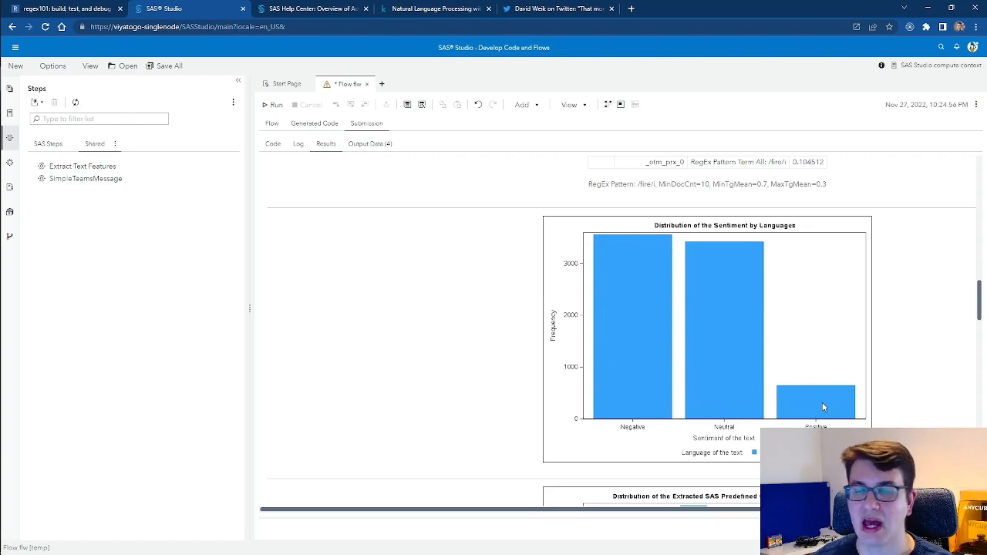
pyautogui.moveTo(831, 415)
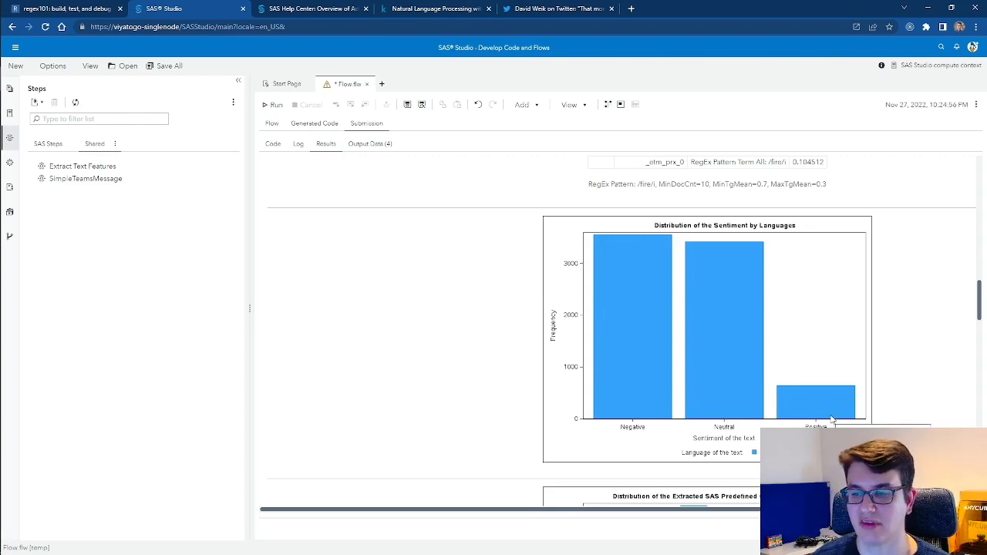
pyautogui.scroll(-3, 810, 408)
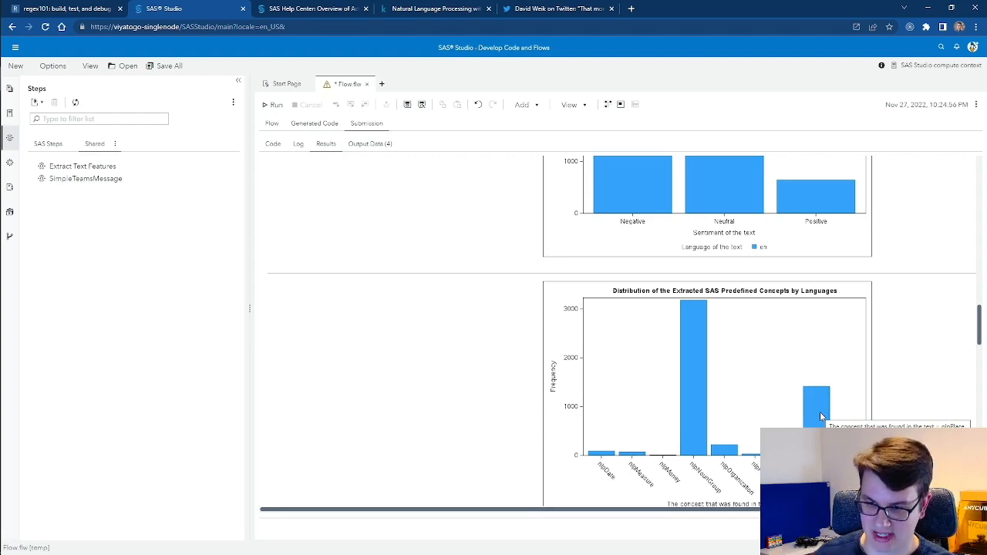
pyautogui.scroll(-5, 677, 344)
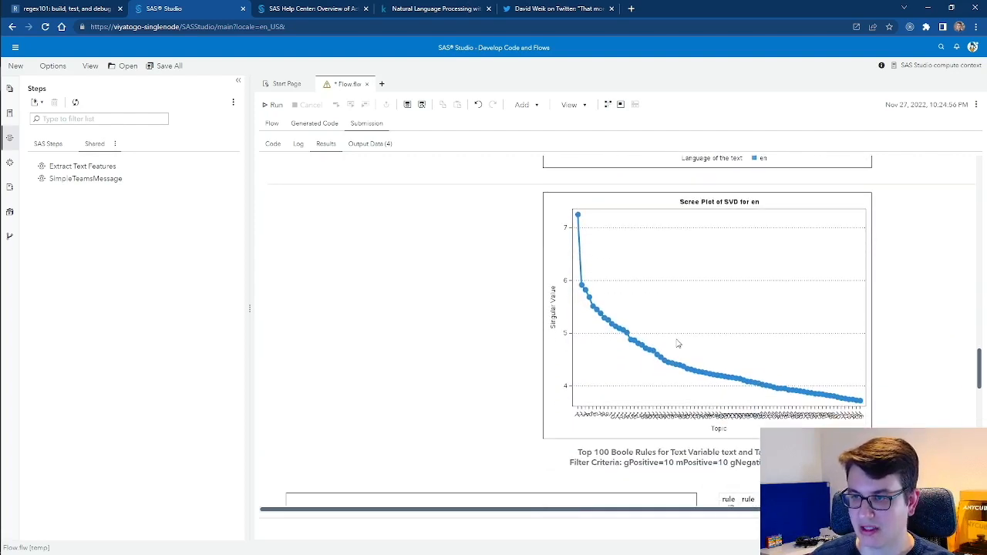
pyautogui.scroll(-1, 655, 334)
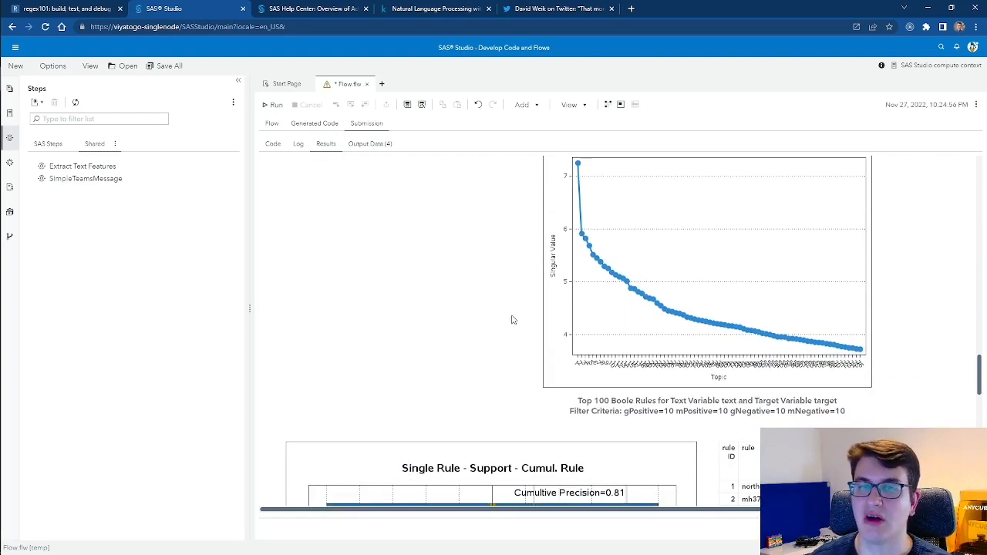
pyautogui.scroll(-3, 513, 319)
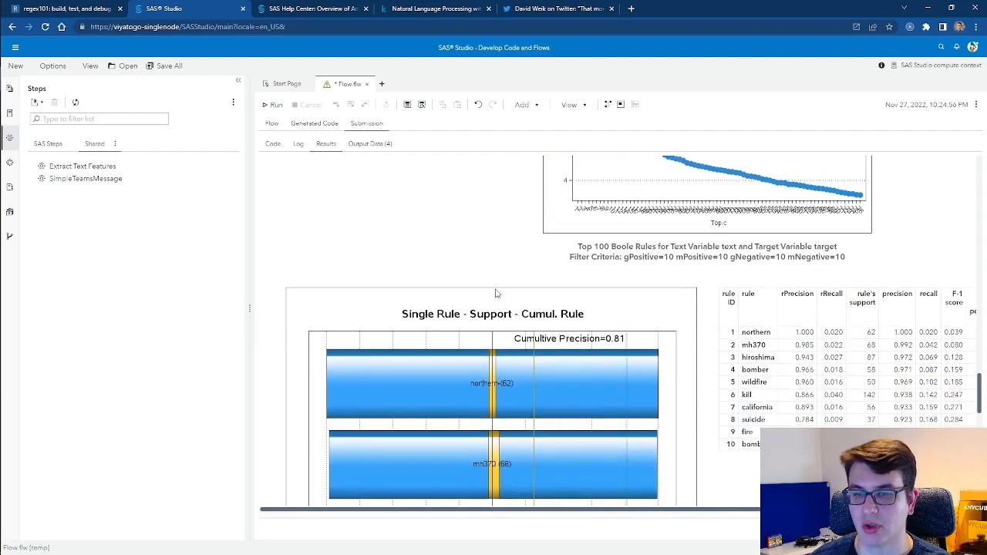
# - Inspect the flow's output data, viewing the RESULTS table and the REGEXCONTEXT table from the WORK library
pyautogui.click(367, 146)
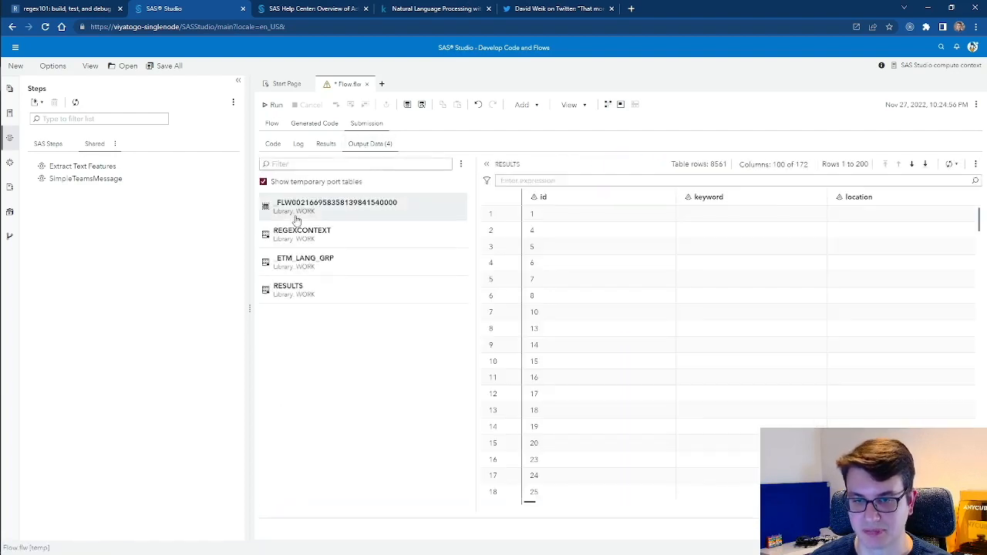
pyautogui.click(339, 293)
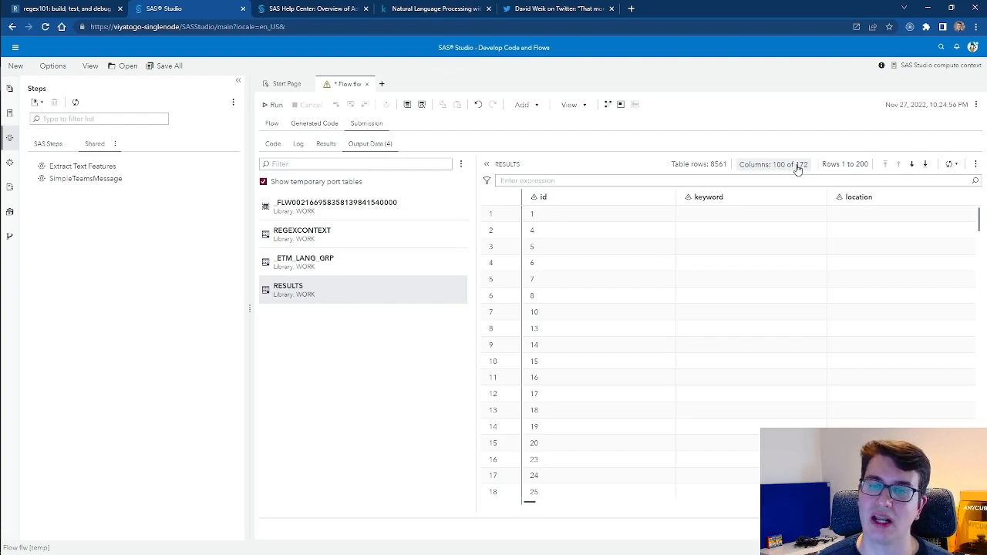
pyautogui.click(344, 239)
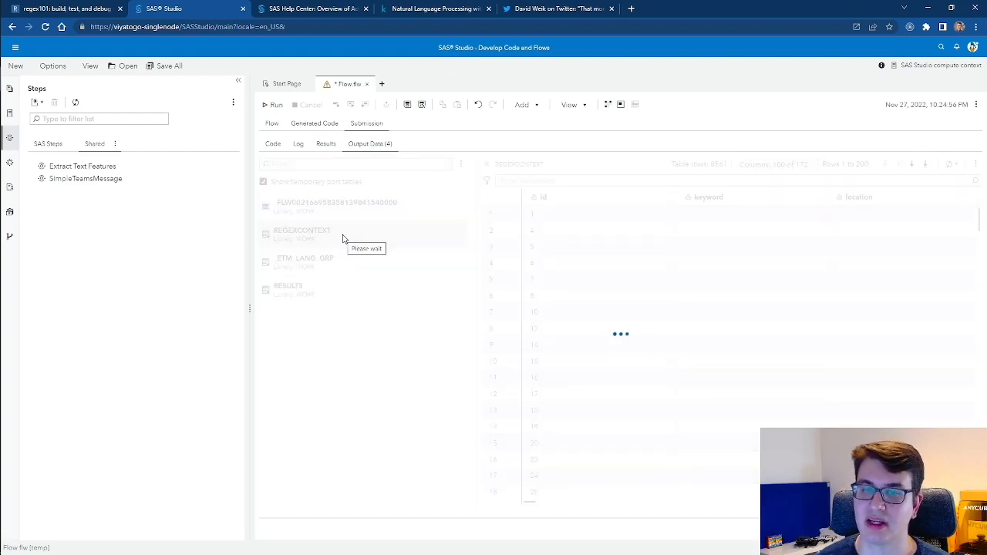